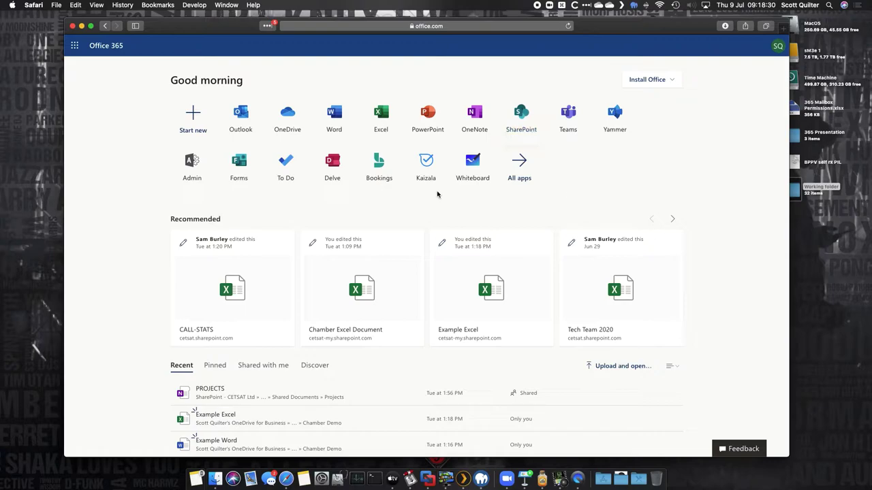
Open Example Excel.xlsx from the Chamber Demo folder in OneDrive
{"action": "left_click", "coordinate": [293, 117]}
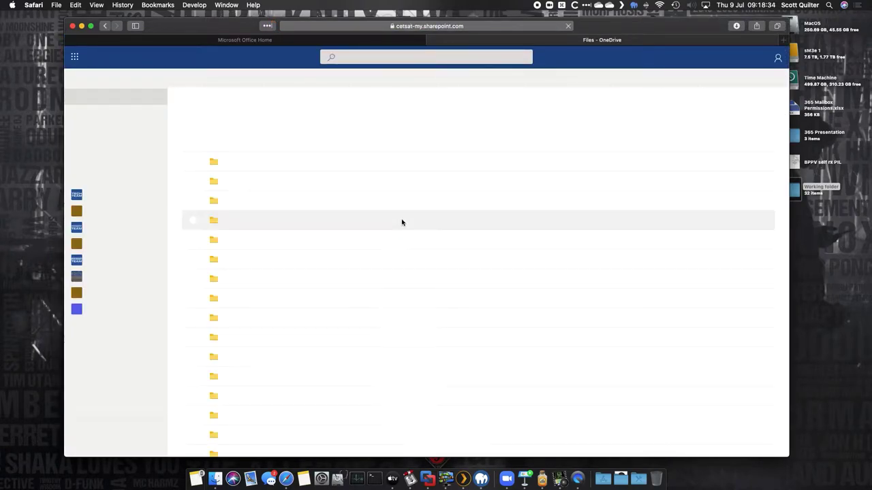
{"action": "scroll", "coordinate": [282, 268], "scroll_direction": "down", "scroll_amount": 5}
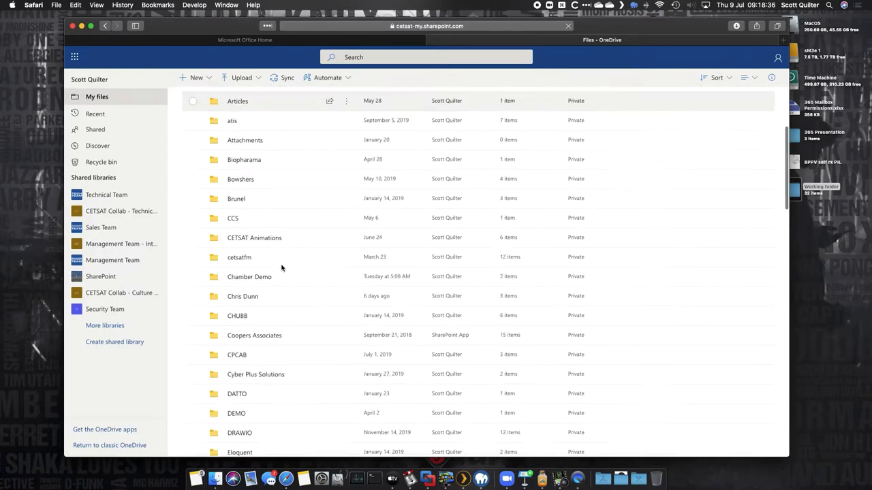
{"action": "scroll", "coordinate": [281, 268], "scroll_direction": "up", "scroll_amount": 2}
{"action": "scroll", "coordinate": [282, 268], "scroll_direction": "down", "scroll_amount": 3}
{"action": "scroll", "coordinate": [281, 268], "scroll_direction": "up", "scroll_amount": 2}
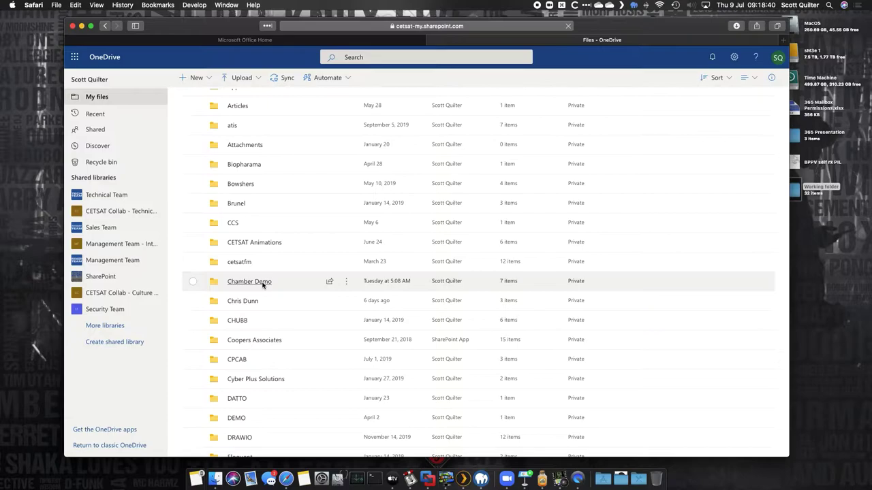
{"action": "left_click", "coordinate": [262, 283]}
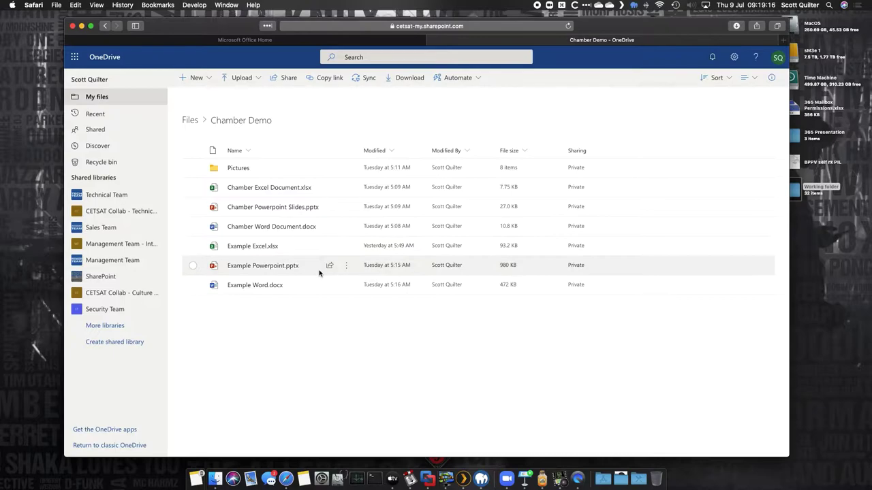
{"action": "left_click", "coordinate": [263, 249]}
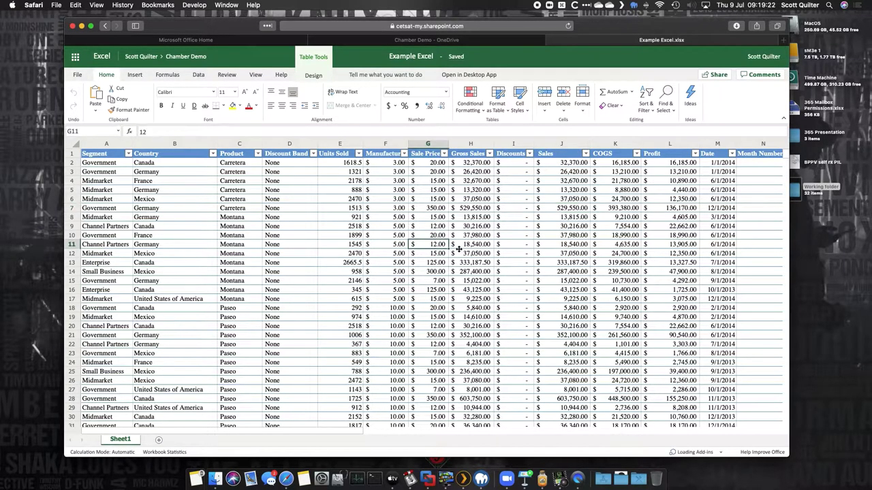
Inspect the formulas in several Gross Sales cells and slightly narrow the Gross Sales column
{"action": "left_click", "coordinate": [516, 264]}
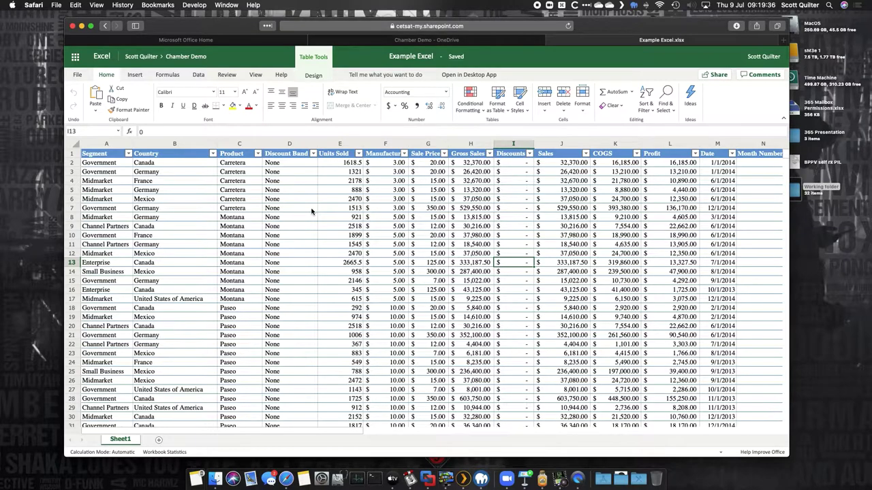
{"action": "left_click", "coordinate": [488, 165]}
{"action": "left_click", "coordinate": [475, 182]}
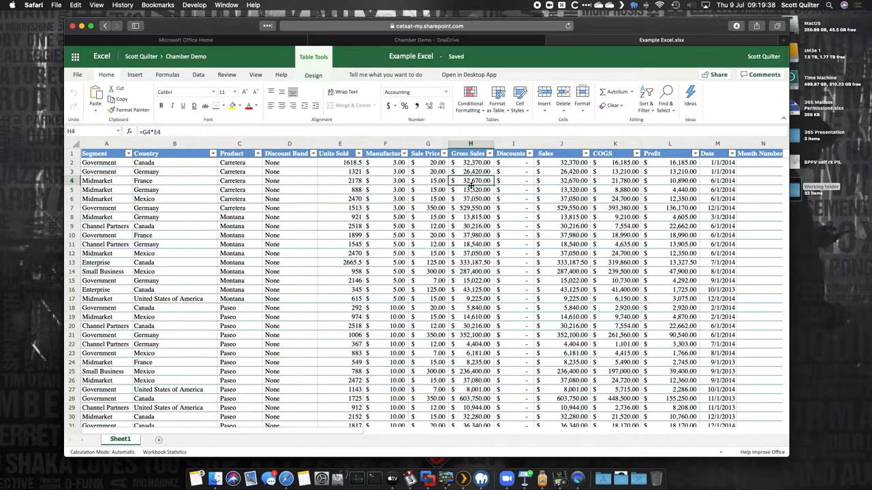
{"action": "left_click", "coordinate": [488, 166]}
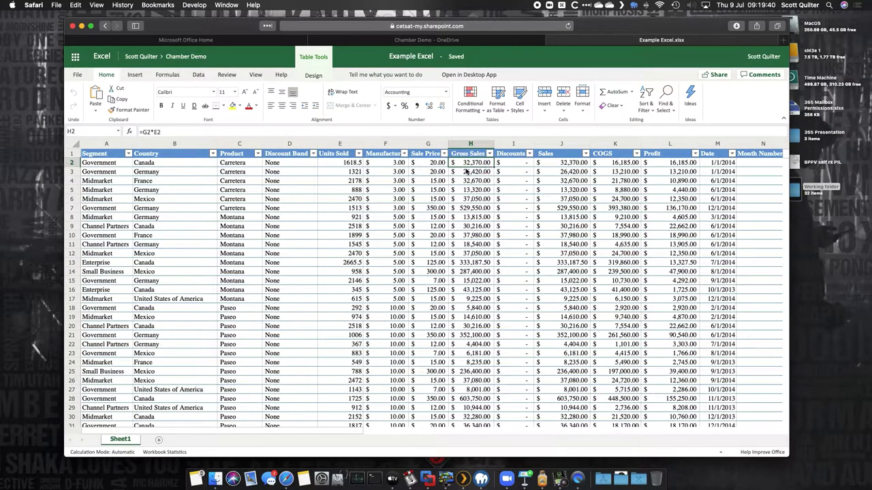
{"action": "left_click", "coordinate": [474, 181]}
{"action": "left_click_drag", "start_coordinate": [470, 172], "coordinate": [477, 372]}
{"action": "left_click", "coordinate": [477, 299]}
{"action": "mouse_move", "coordinate": [493, 144]}
{"action": "left_mouse_down"}
{"action": "mouse_move", "coordinate": [553, 145]}
{"action": "mouse_move", "coordinate": [491, 145]}
{"action": "left_mouse_up"}
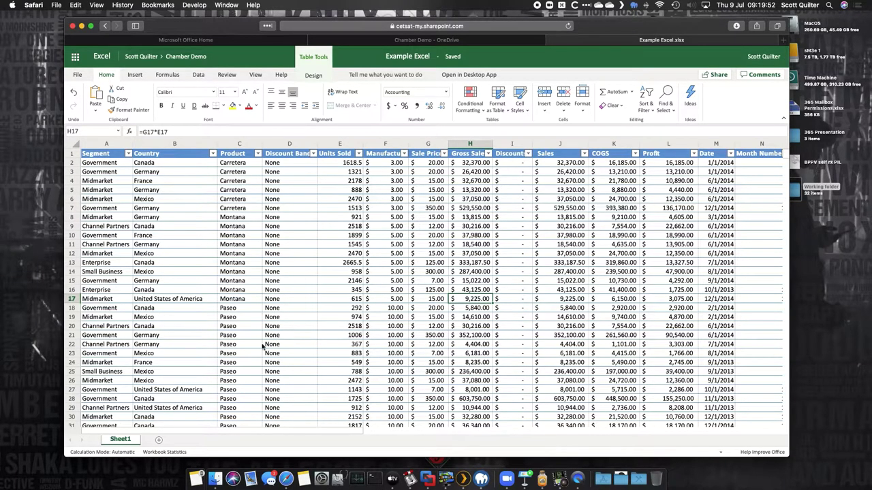
Open the workbook's sharing link settings and review the options for company-only, existing access, specific people and anyone with the link
{"action": "left_click", "coordinate": [712, 75]}
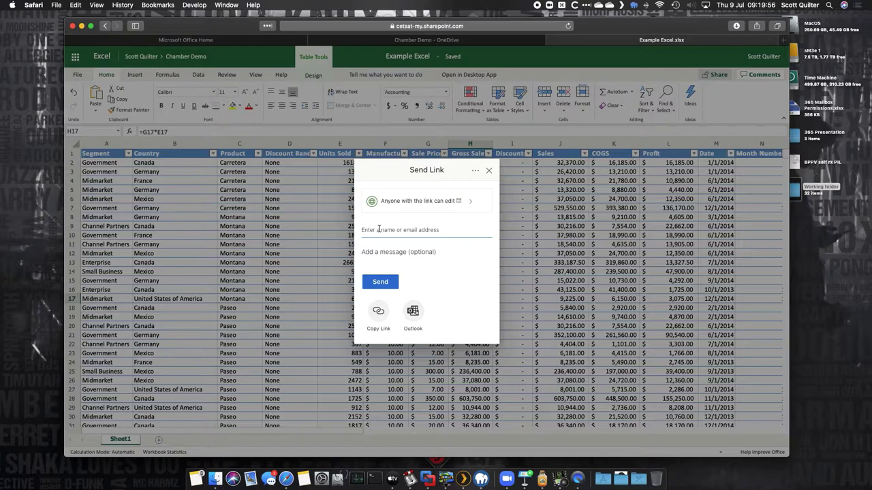
{"action": "left_click", "coordinate": [425, 207]}
{"action": "left_click", "coordinate": [414, 210]}
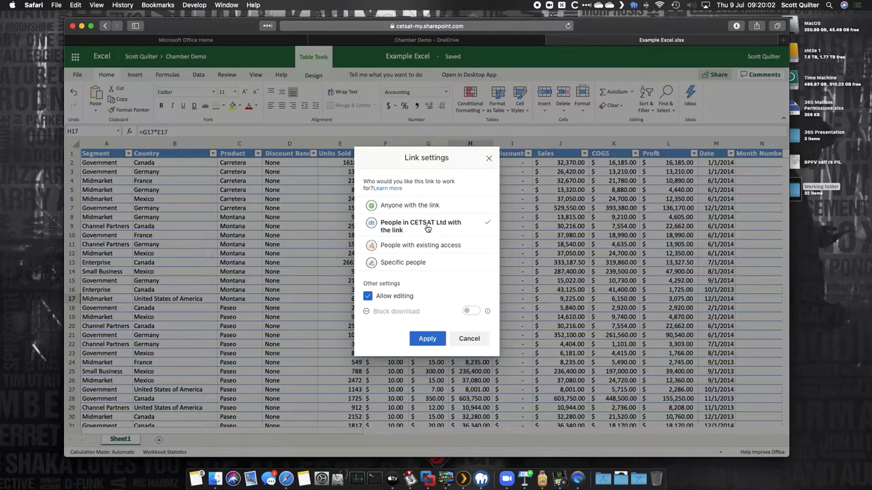
{"action": "left_click", "coordinate": [408, 246]}
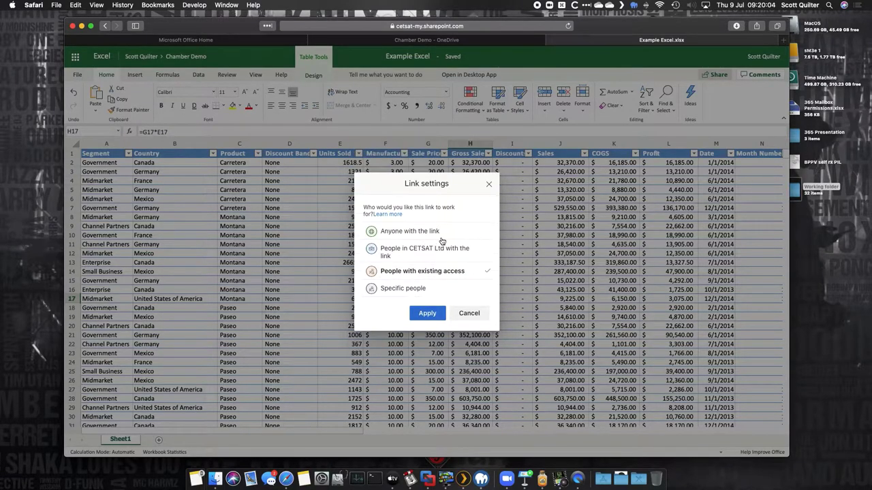
{"action": "left_click", "coordinate": [402, 289]}
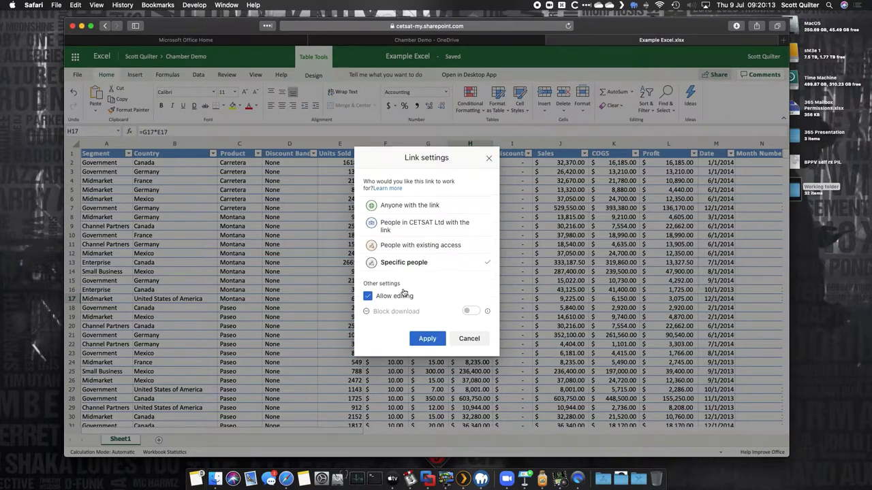
{"action": "left_click", "coordinate": [421, 207]}
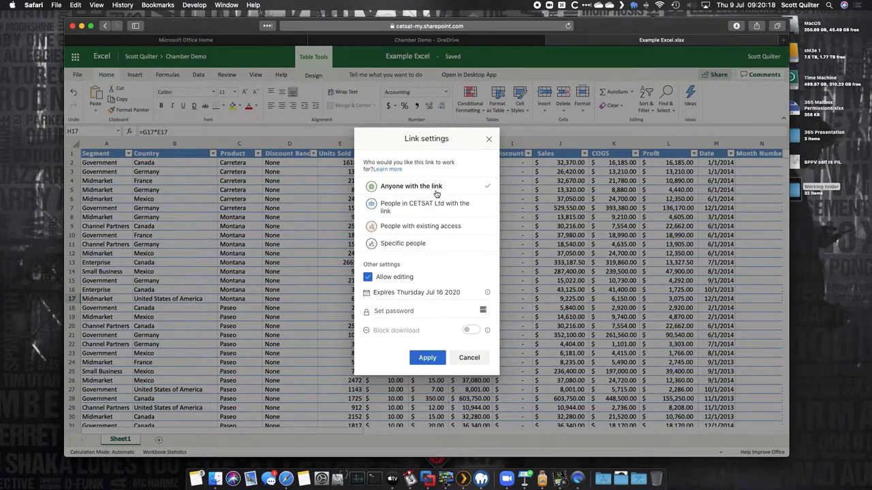
{"action": "left_click", "coordinate": [392, 311]}
Try a link for specific people with editing disallowed and the block download option, closing the sharing dialog without sending
{"action": "left_click", "coordinate": [398, 237]}
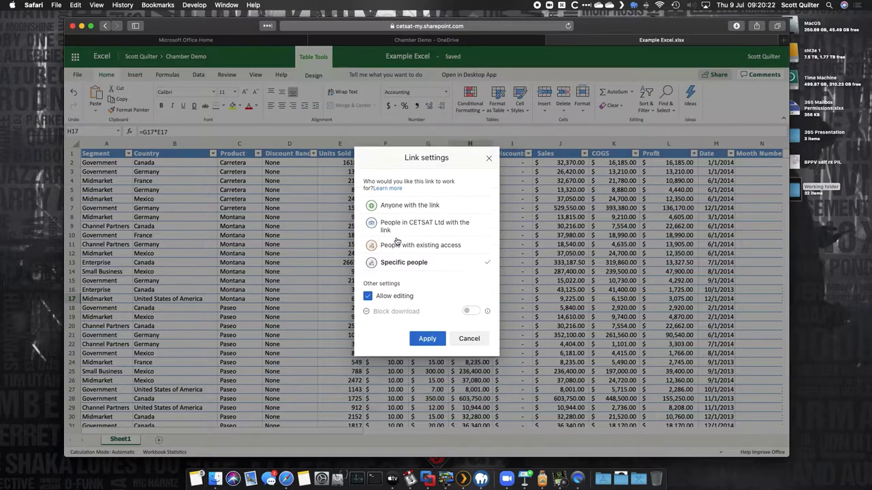
{"action": "left_click", "coordinate": [367, 296]}
{"action": "left_click", "coordinate": [476, 310]}
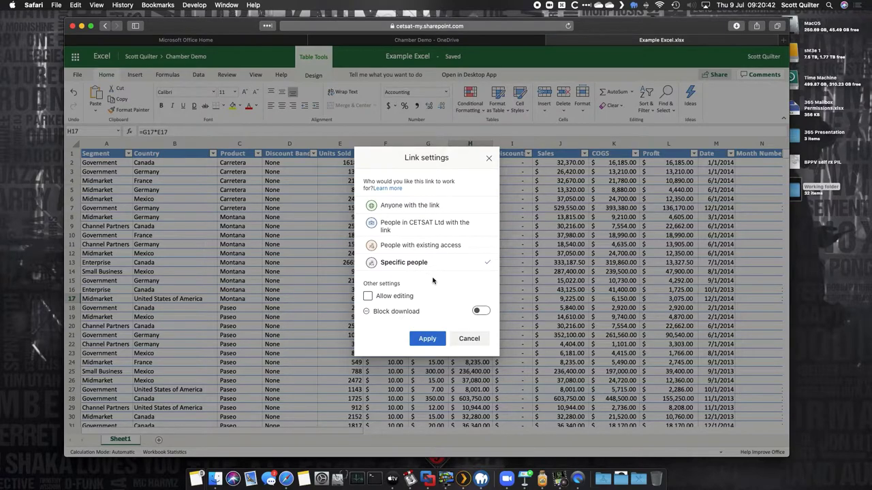
{"action": "left_click", "coordinate": [433, 298]}
{"action": "left_click", "coordinate": [427, 338]}
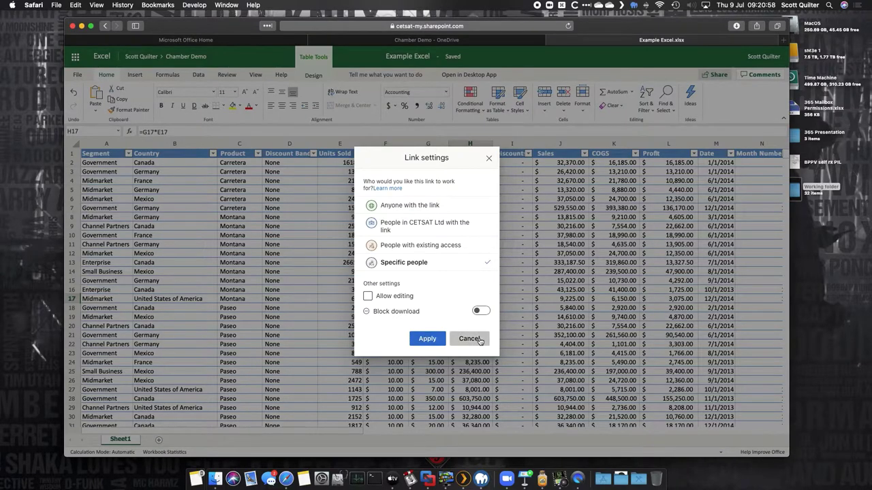
{"action": "left_click", "coordinate": [488, 170]}
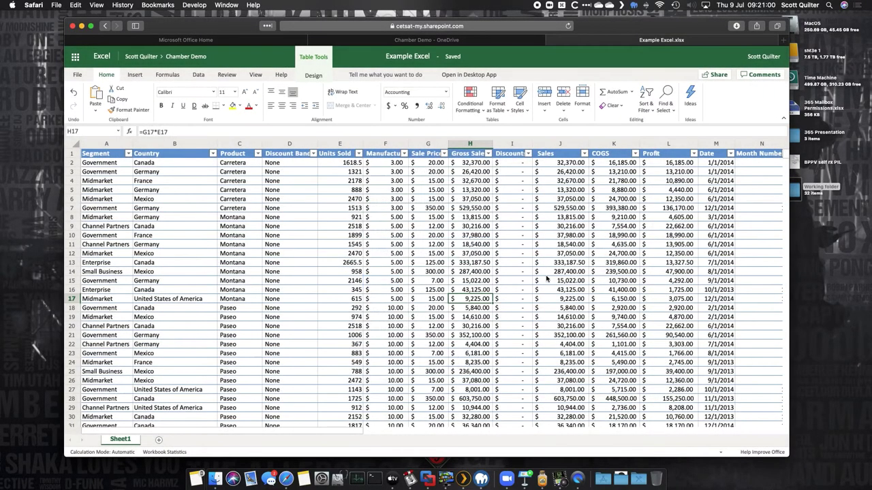
Open Example Powerpoint.pptx and Example Word.docx from the Chamber Demo folder
{"action": "left_click", "coordinate": [454, 40]}
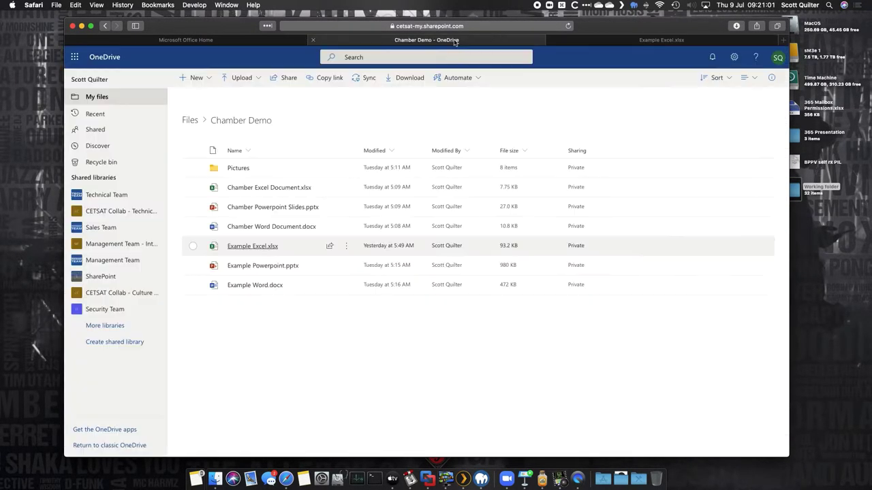
{"action": "left_click", "coordinate": [270, 265]}
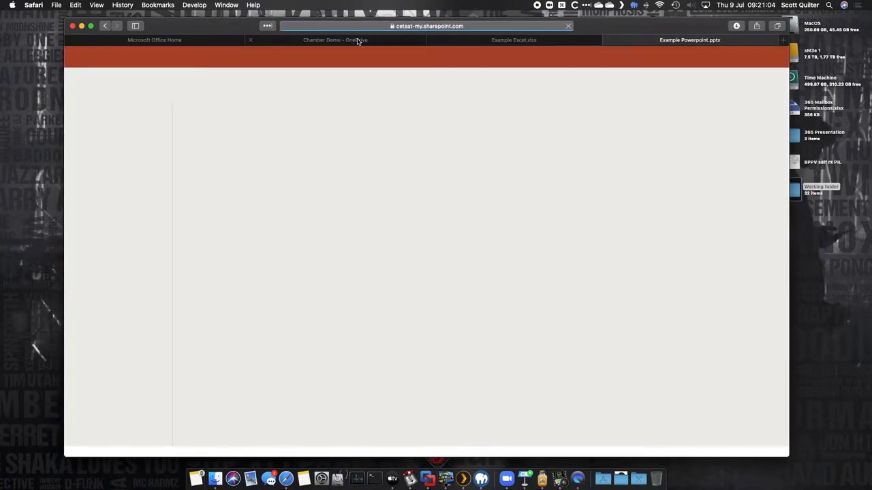
{"action": "left_click", "coordinate": [359, 40]}
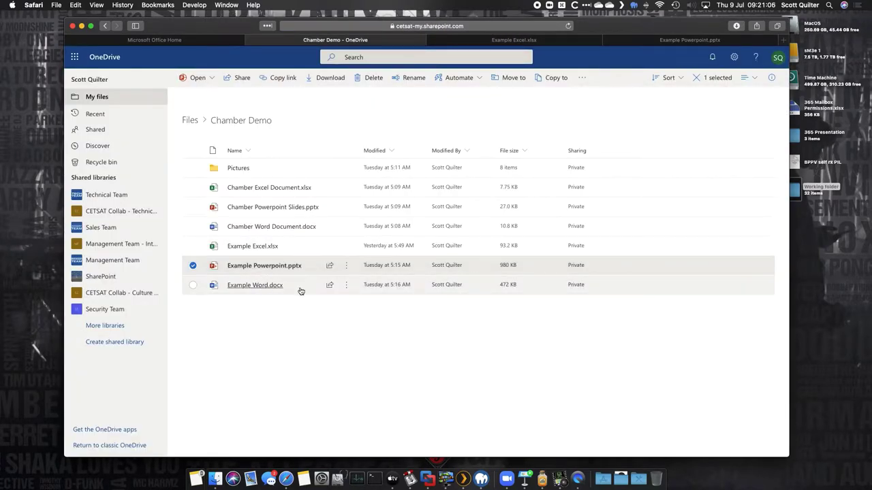
{"action": "left_click", "coordinate": [262, 287]}
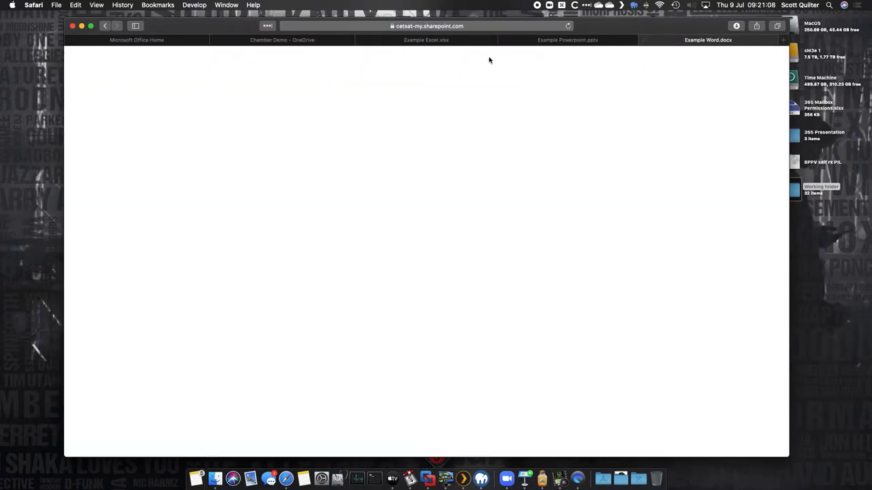
View the Chart slide in the Example Powerpoint presentation, and run the slide show briefly before exiting it
{"action": "left_click", "coordinate": [450, 43]}
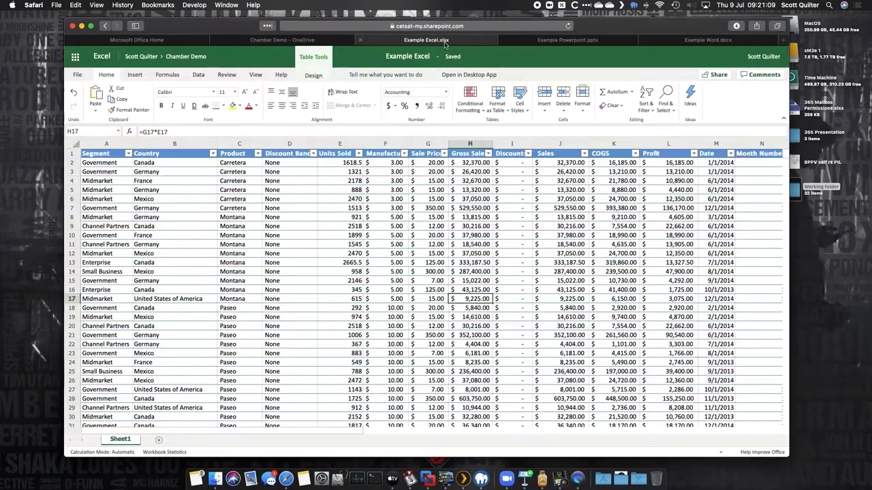
{"action": "left_click", "coordinate": [564, 41]}
{"action": "left_click", "coordinate": [153, 225]}
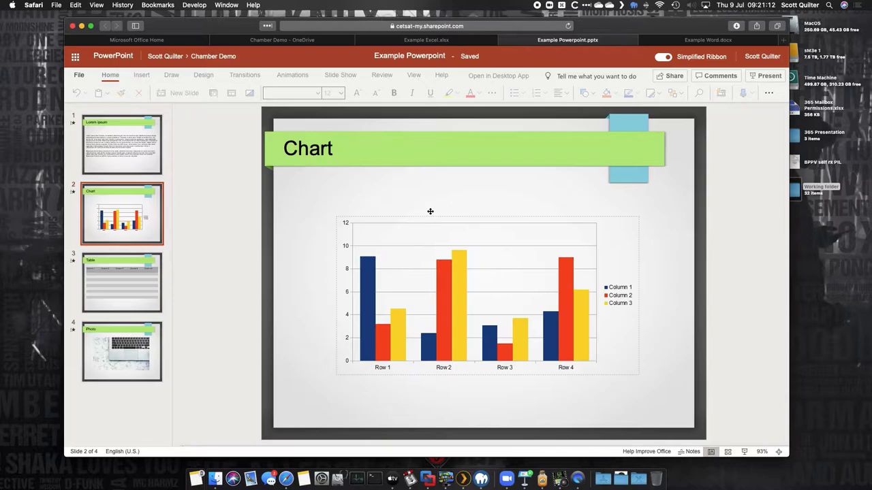
{"action": "left_click", "coordinate": [331, 148]}
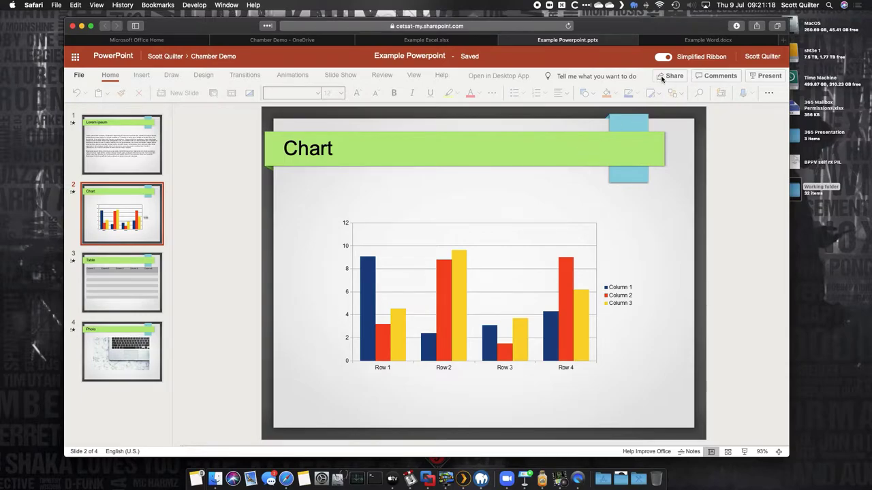
{"action": "left_click", "coordinate": [770, 77]}
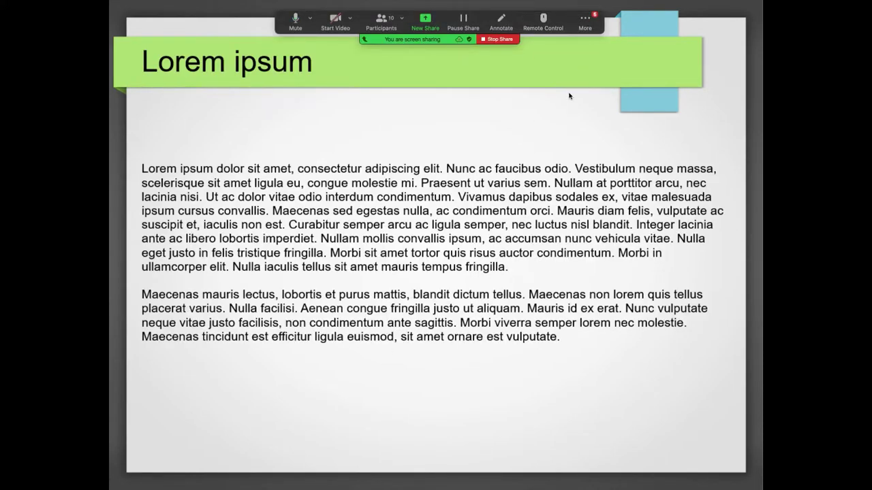
{"action": "left_click", "coordinate": [560, 115]}
{"action": "key", "text": "Escape"}
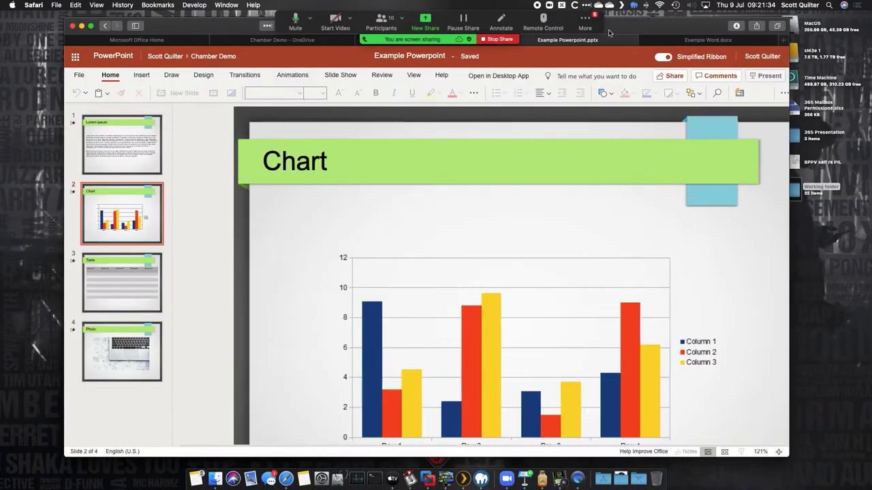
Hide the floating meeting controls of the Zoom screen share
{"action": "left_click", "coordinate": [585, 23]}
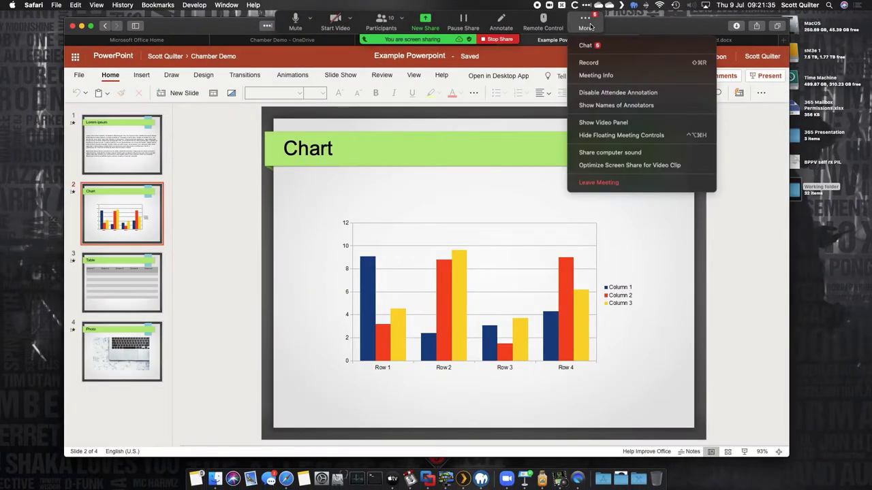
{"action": "left_click", "coordinate": [635, 135]}
Switch to the Example Word document and look through its list of recent documents before returning to the page
{"action": "left_click", "coordinate": [716, 41]}
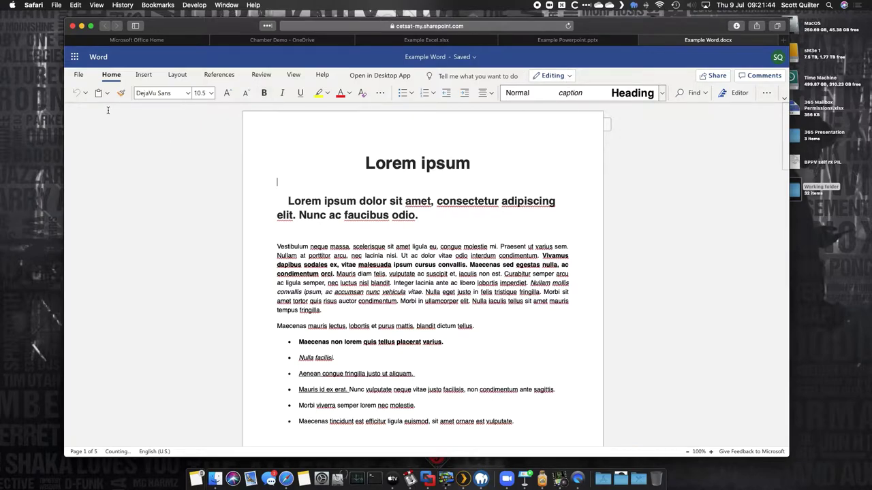
{"action": "left_click", "coordinate": [81, 74]}
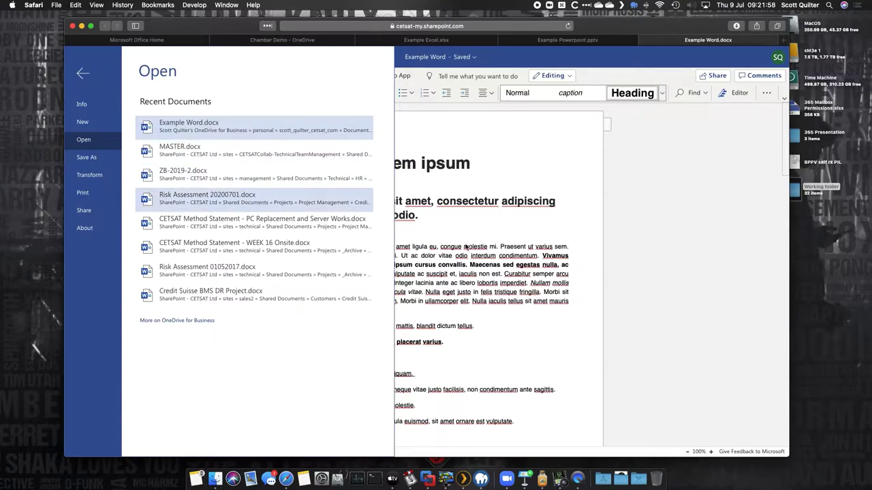
{"action": "left_click", "coordinate": [457, 270]}
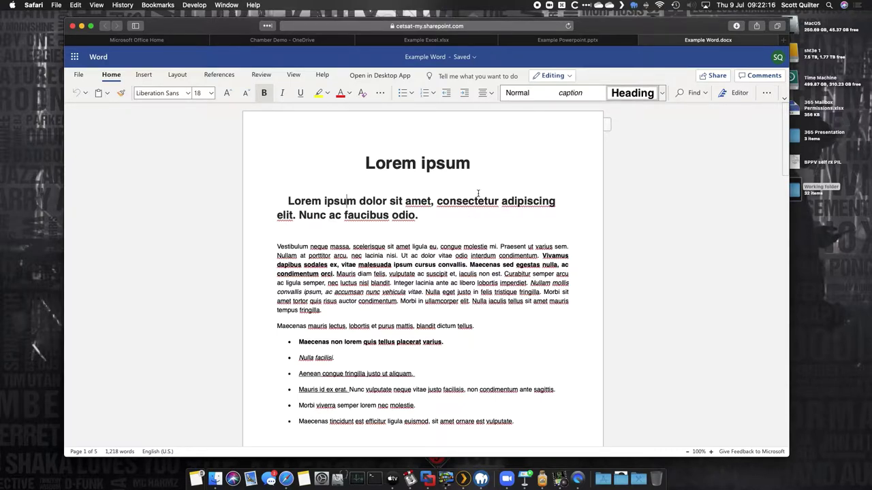
View the Tuesday at 1:16 PM entry in the Example Word document's version history and reopen the file name and location details
{"action": "left_click", "coordinate": [430, 57]}
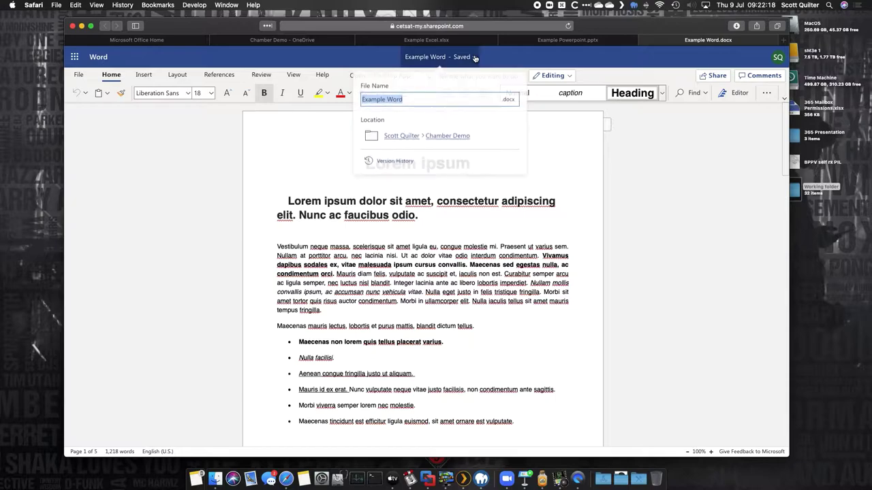
{"action": "left_click", "coordinate": [395, 162]}
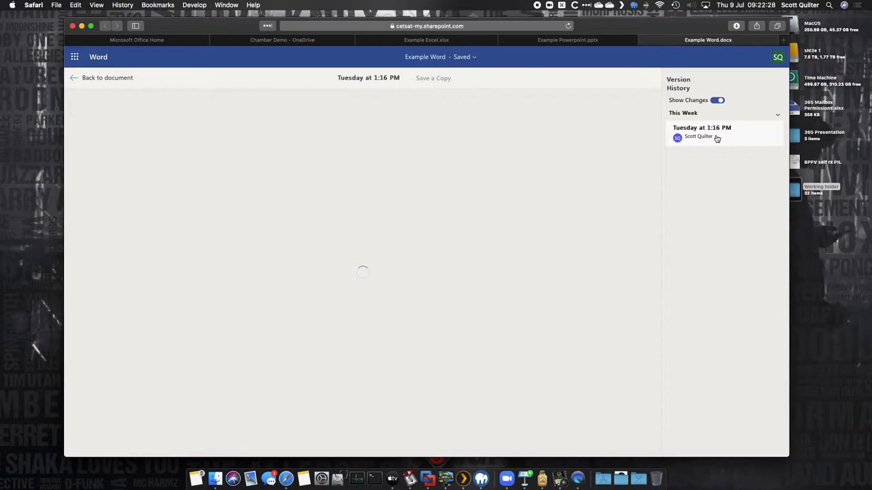
{"action": "left_click", "coordinate": [699, 143]}
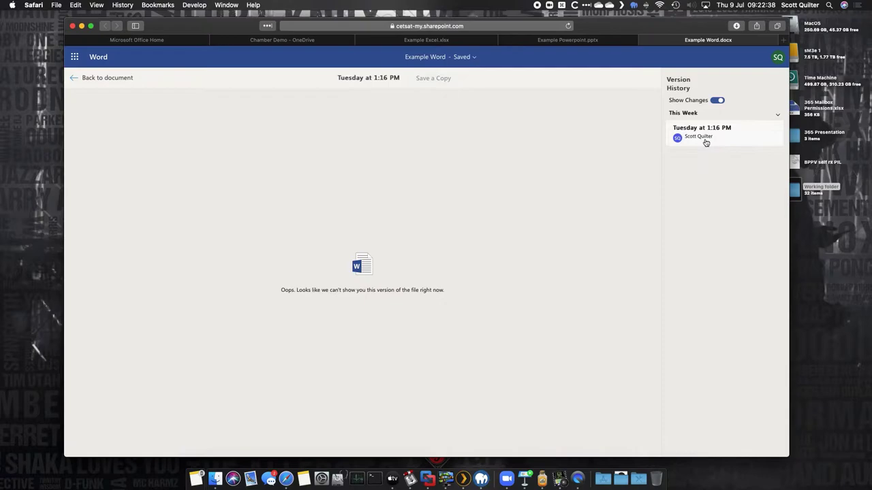
{"action": "left_click", "coordinate": [467, 59]}
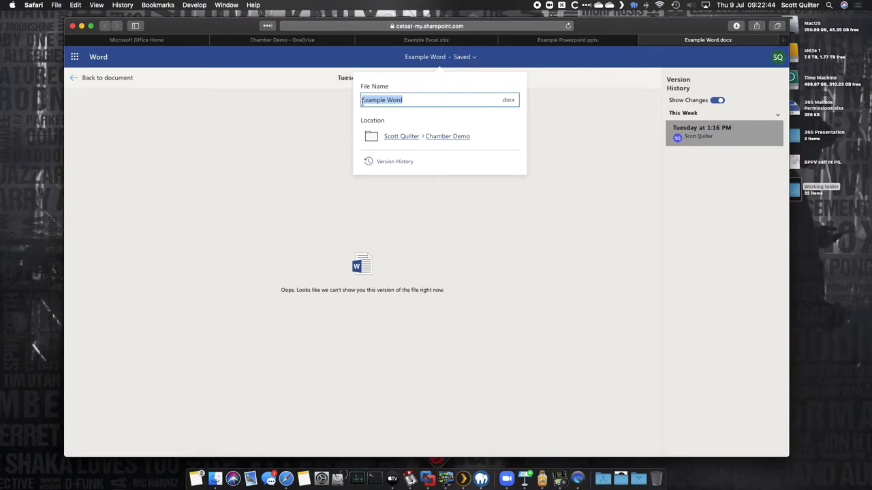
Return to the Example Word document, look over the open PowerPoint and Excel files, and go back to the Chamber Demo folder in OneDrive
{"action": "left_click", "coordinate": [108, 81]}
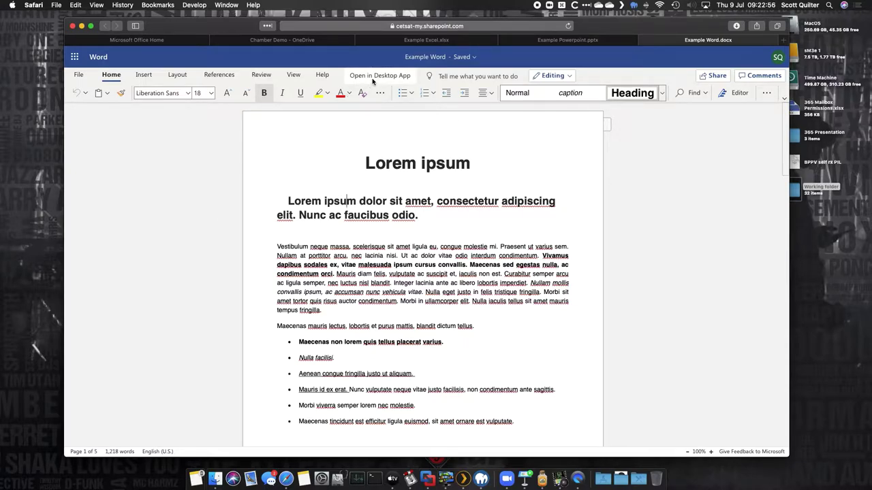
{"action": "left_click", "coordinate": [428, 41]}
{"action": "left_click", "coordinate": [555, 41]}
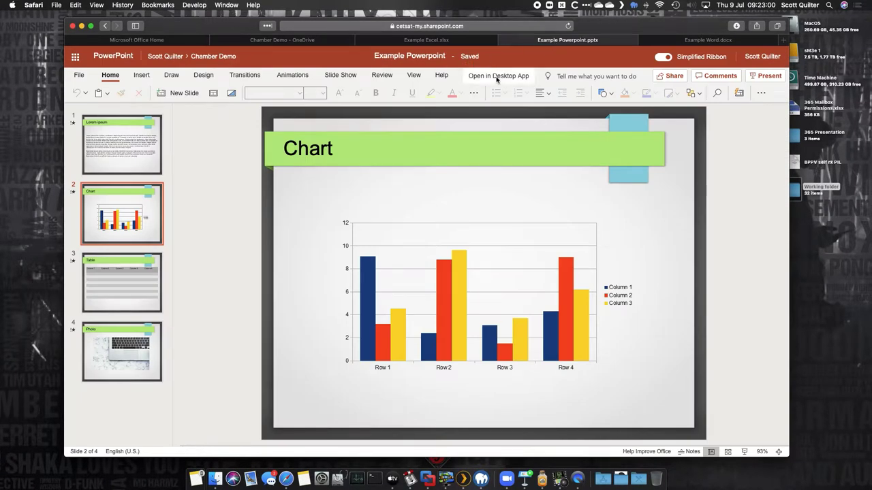
{"action": "key", "text": "ctrl+shift+Tab"}
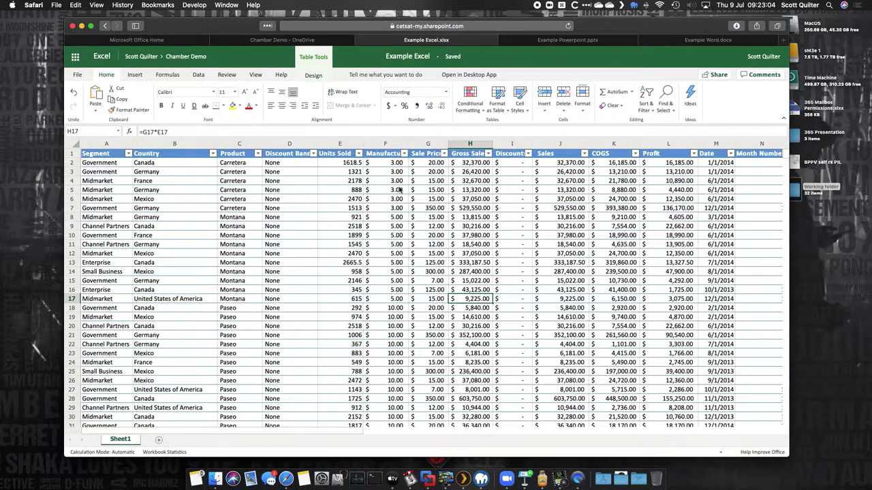
{"action": "left_click", "coordinate": [280, 40]}
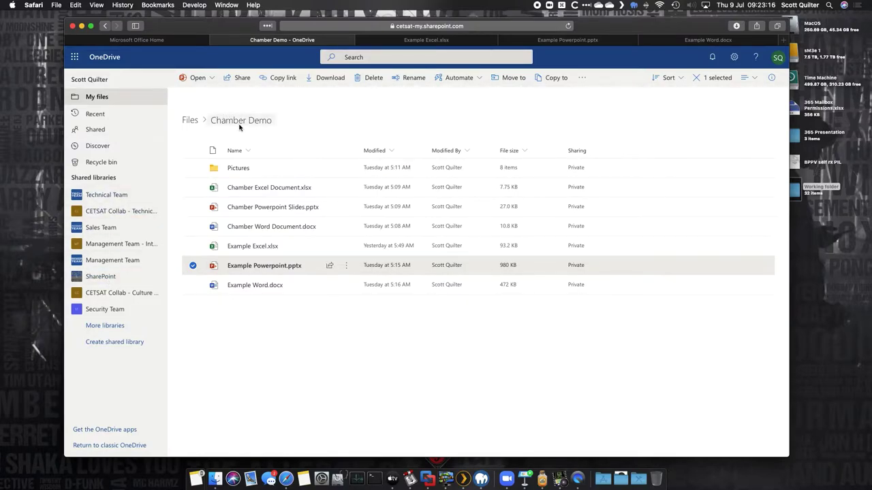
Check the sync activity of the personal and CETSAT Ltd OneDrive accounts, and return to the Chamber Demo folder page
{"action": "left_click", "coordinate": [608, 6]}
{"action": "left_click", "coordinate": [597, 6]}
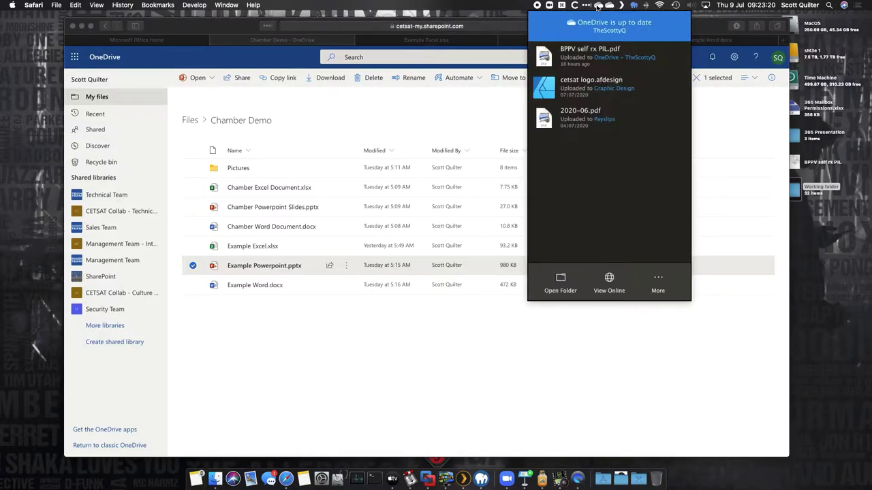
{"action": "left_click", "coordinate": [603, 7]}
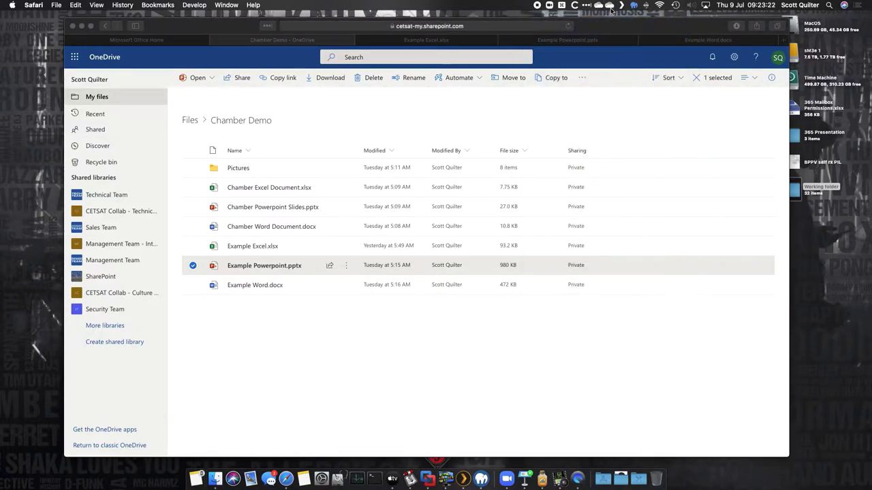
{"action": "left_click", "coordinate": [602, 8]}
{"action": "left_click", "coordinate": [602, 8]}
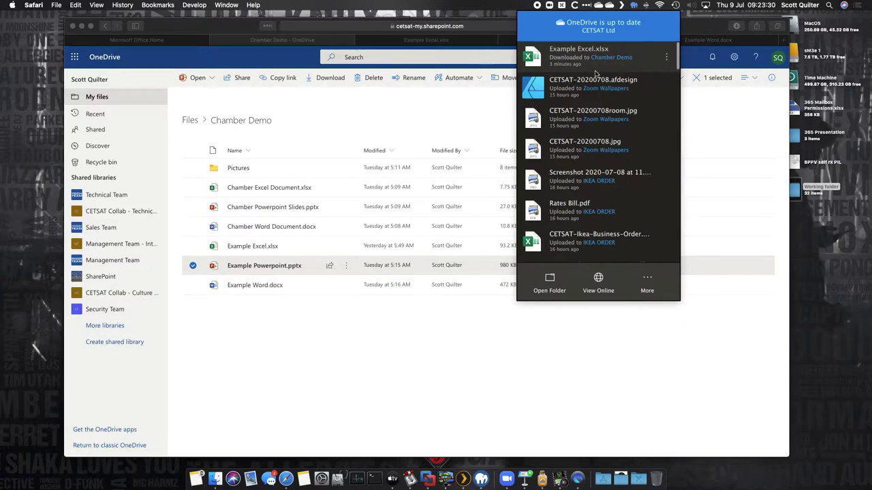
{"action": "left_click", "coordinate": [599, 7]}
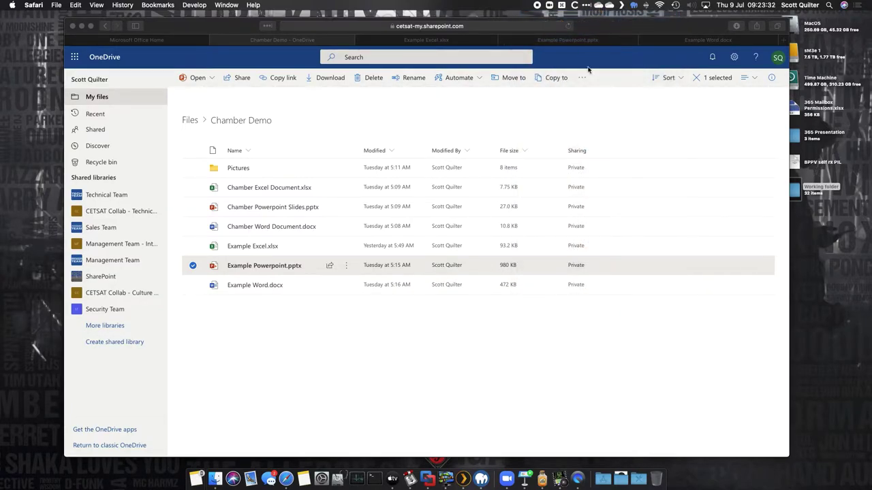
{"action": "left_click", "coordinate": [308, 41]}
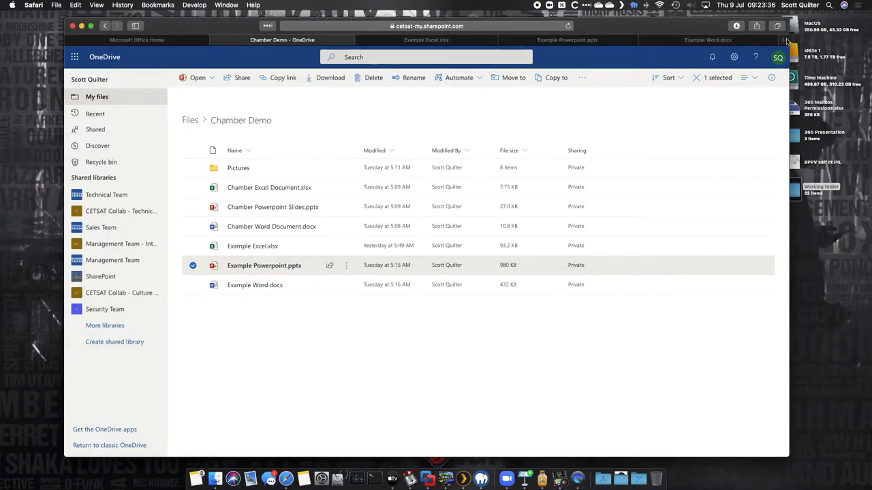
Open Outlook on the web from the saved bookmarks in a new browser tab and sign in with the account password
{"action": "left_click", "coordinate": [784, 41]}
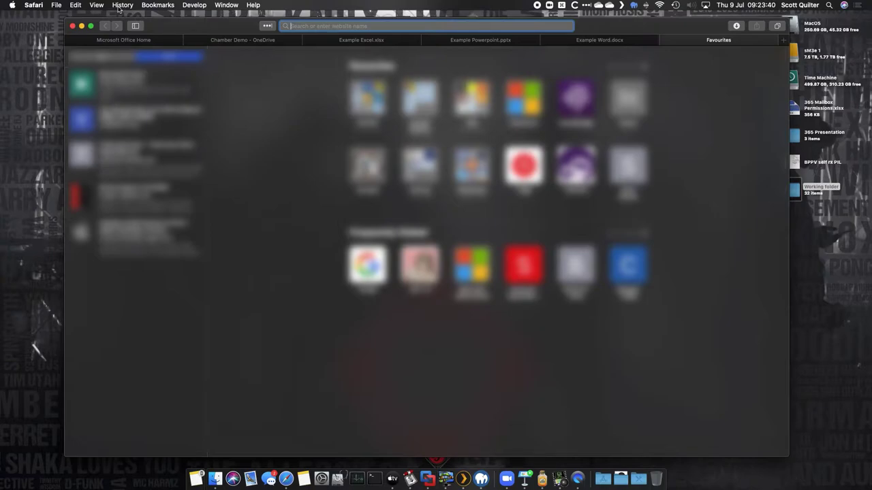
{"action": "left_click", "coordinate": [157, 5]}
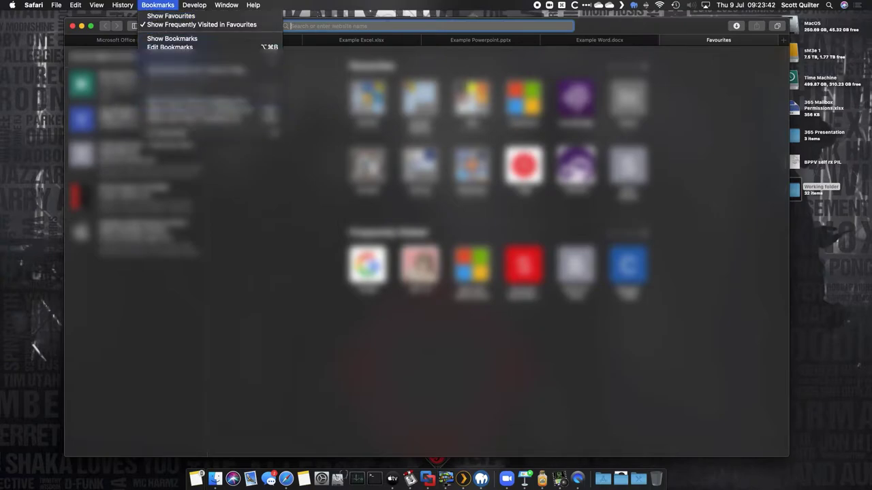
{"action": "mouse_move", "coordinate": [204, 133]}
{"action": "mouse_move", "coordinate": [334, 143]}
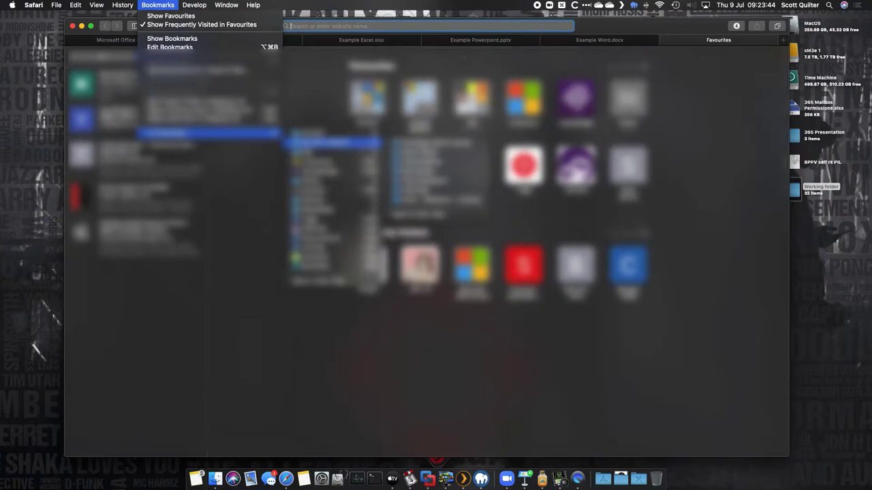
{"action": "left_click", "coordinate": [429, 202]}
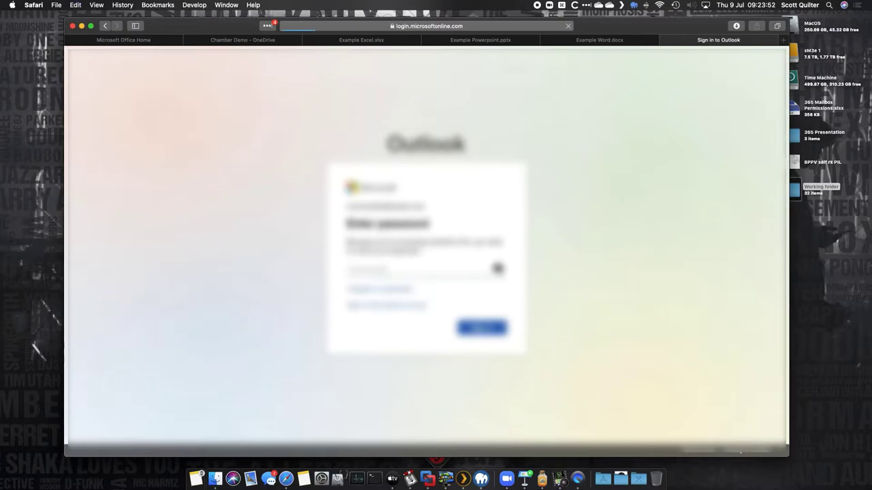
{"action": "left_click", "coordinate": [480, 327]}
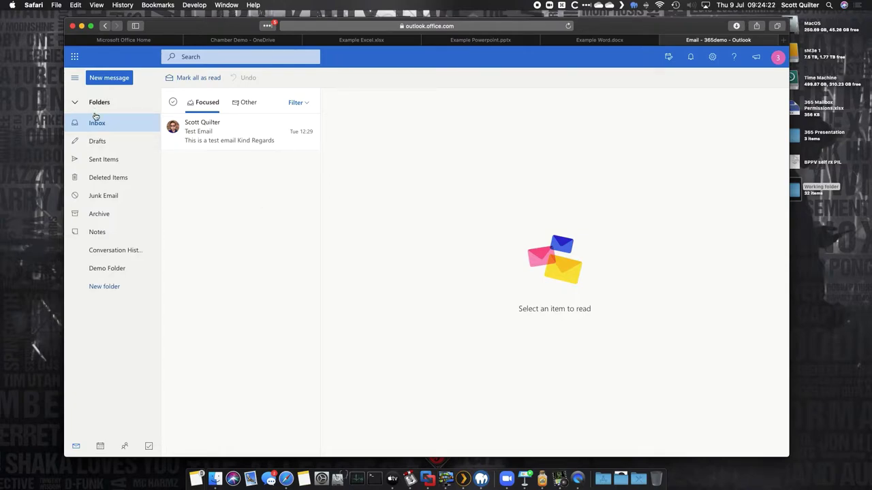
Open the Test Email message, and create a new email addressed to the suggested contact
{"action": "left_click", "coordinate": [253, 140]}
{"action": "left_click", "coordinate": [109, 77]}
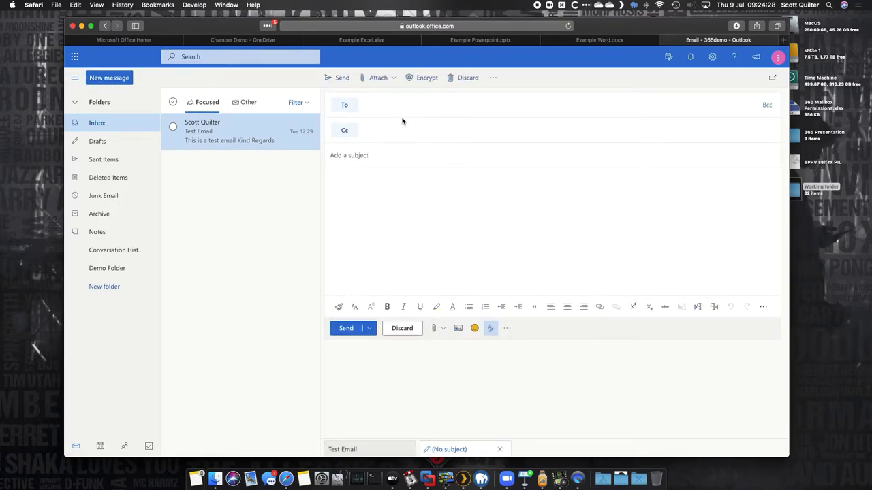
{"action": "type", "text": "scott"}
{"action": "left_click", "coordinate": [441, 121]}
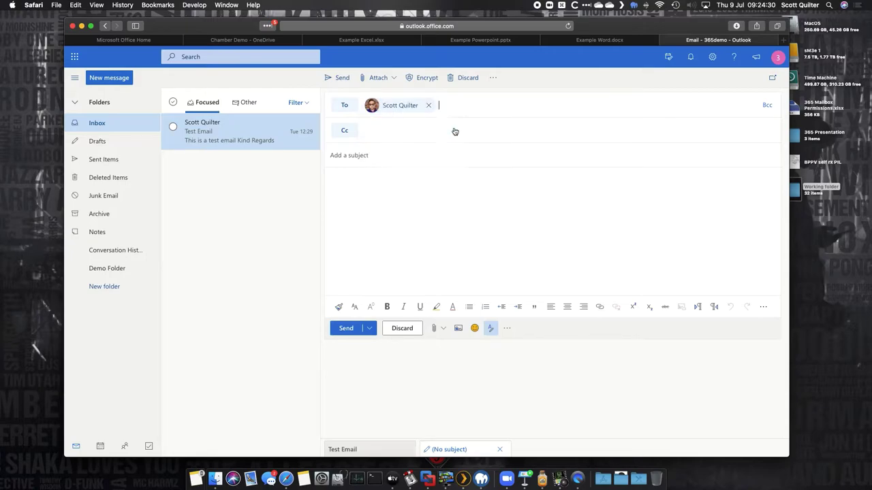
Give the email the subject "cbmf" and the body text "fjmxfhkm", and send it
{"action": "left_click", "coordinate": [403, 155]}
{"action": "type", "text": "cbmf"}
{"action": "key", "text": "Tab"}
{"action": "type", "text": "fjmxfhkm"}
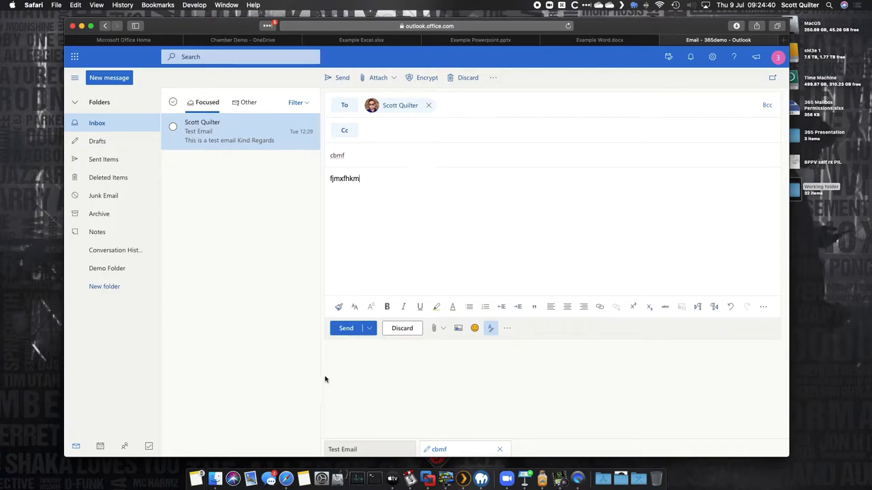
{"action": "left_click", "coordinate": [353, 328]}
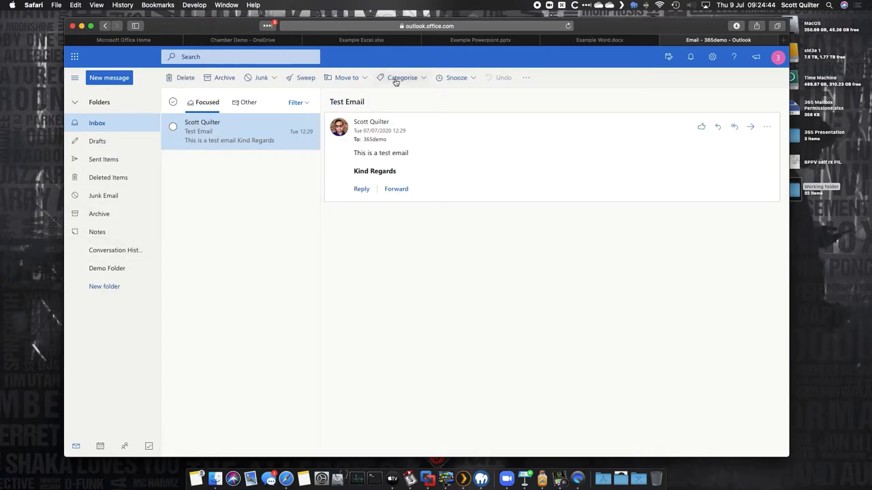
View the options for moving the Test Email message to another folder, and switch to the calendar
{"action": "left_click", "coordinate": [346, 78]}
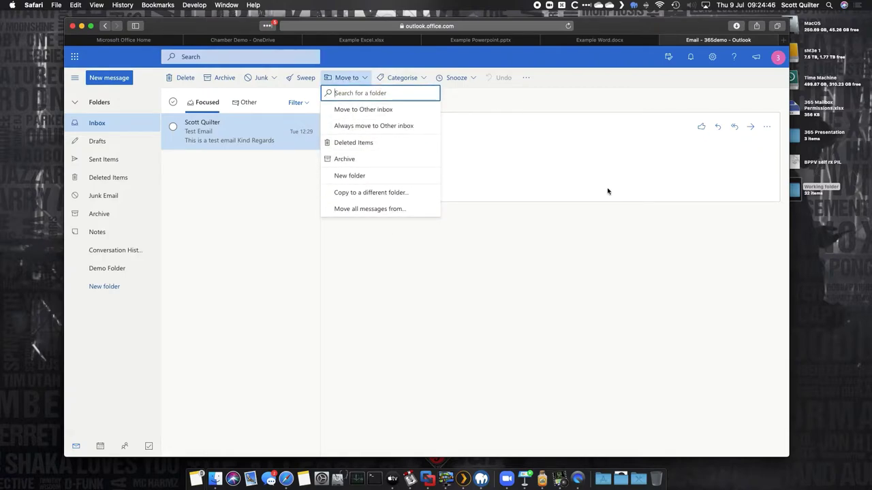
{"action": "left_click", "coordinate": [437, 252]}
{"action": "left_click", "coordinate": [100, 447]}
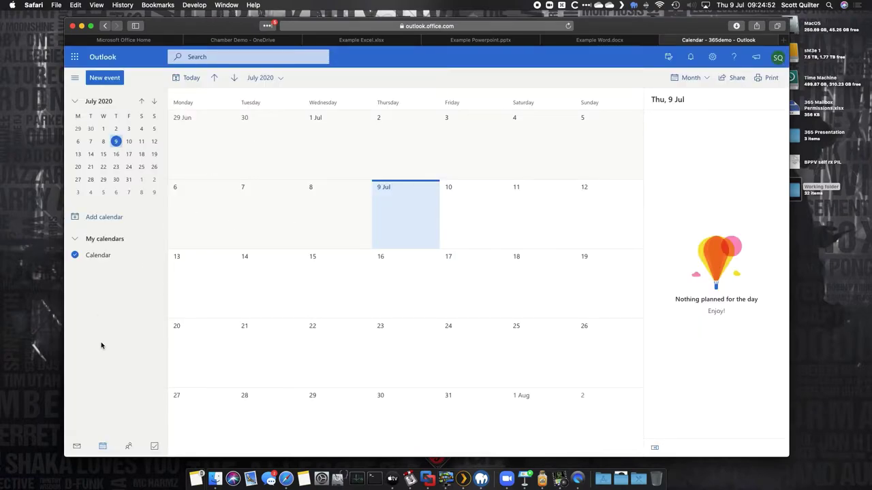
Add the Company calendar from the directory to My calendars, and close the calendar dialog
{"action": "left_click", "coordinate": [106, 217]}
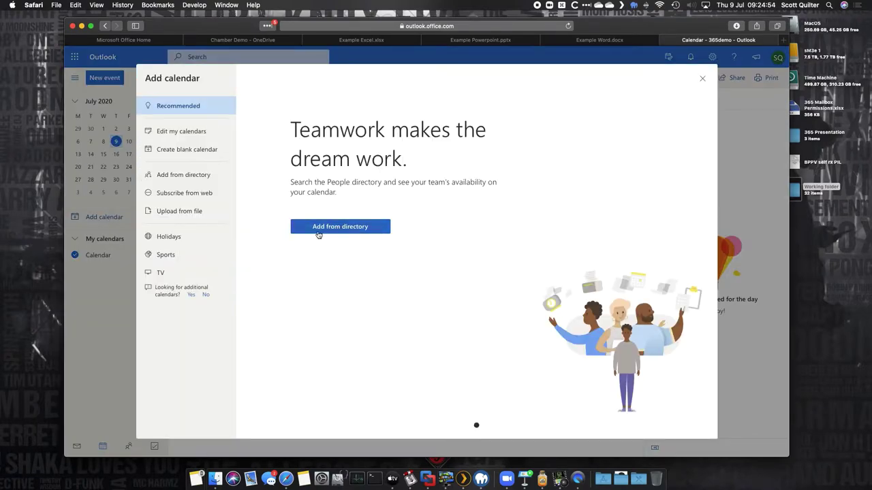
{"action": "left_click", "coordinate": [342, 229]}
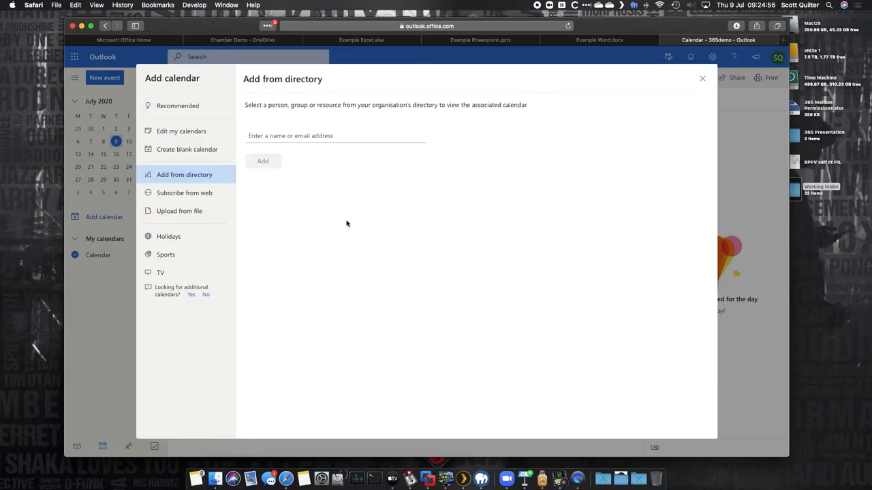
{"action": "left_click", "coordinate": [281, 134]}
{"action": "type", "text": "compa"}
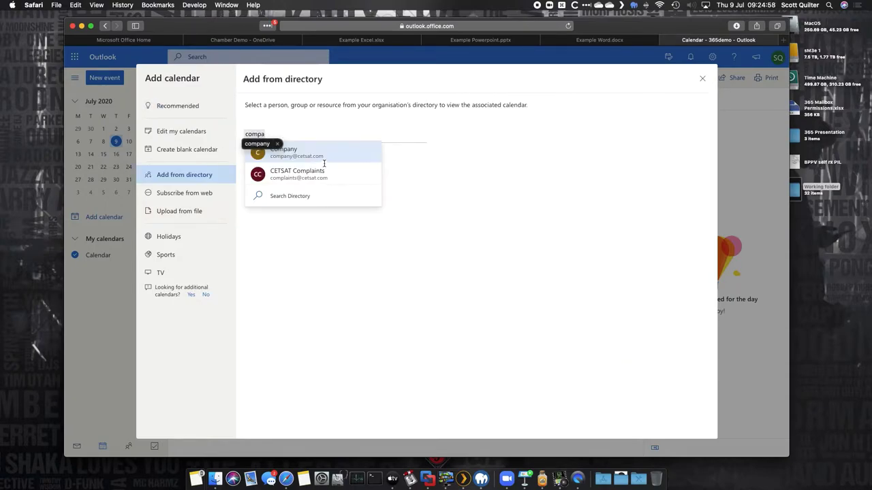
{"action": "left_click", "coordinate": [313, 154]}
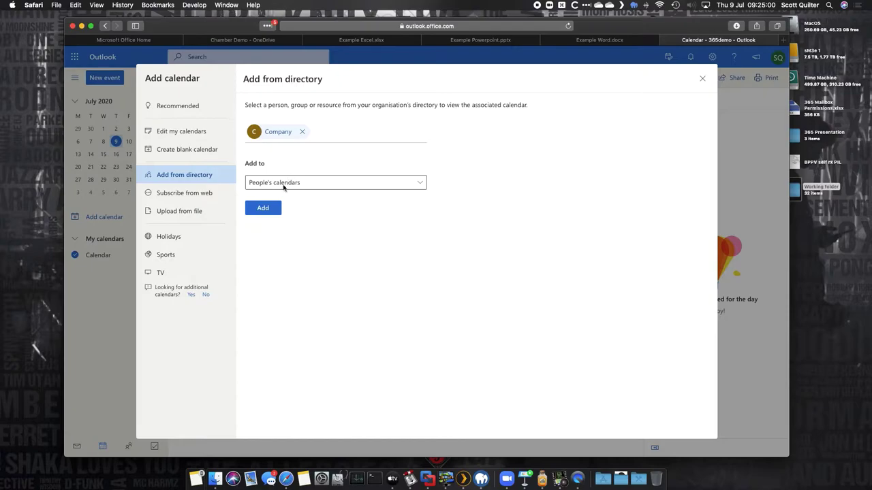
{"action": "left_click", "coordinate": [307, 181]}
{"action": "left_click", "coordinate": [293, 202]}
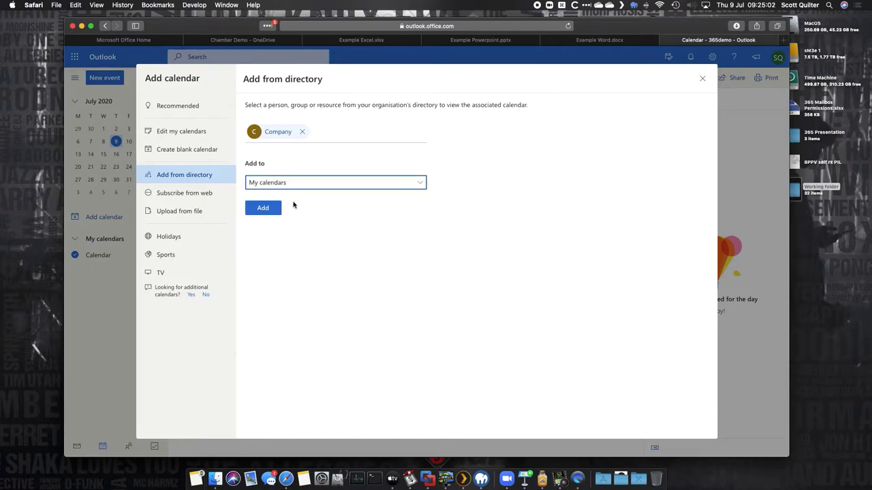
{"action": "left_click", "coordinate": [274, 208]}
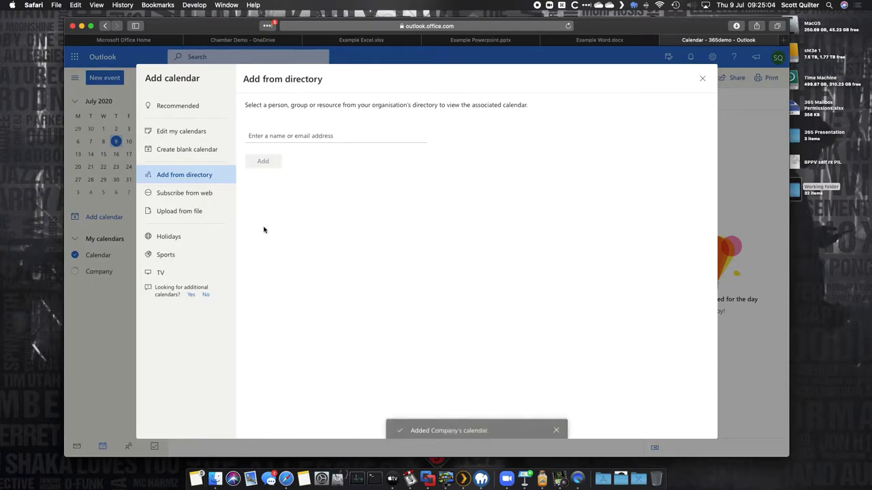
{"action": "left_click", "coordinate": [703, 79]}
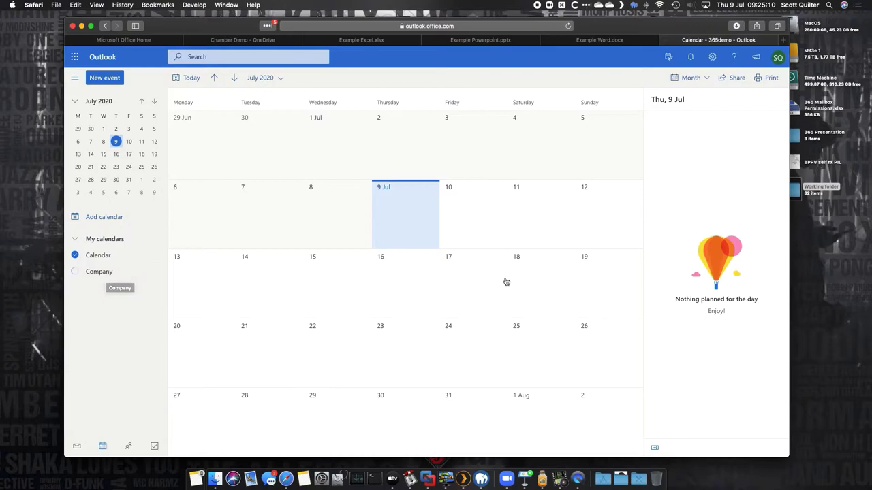
View the Company calendar's entries, the contacts page and the tasks page
{"action": "mouse_move", "coordinate": [155, 273]}
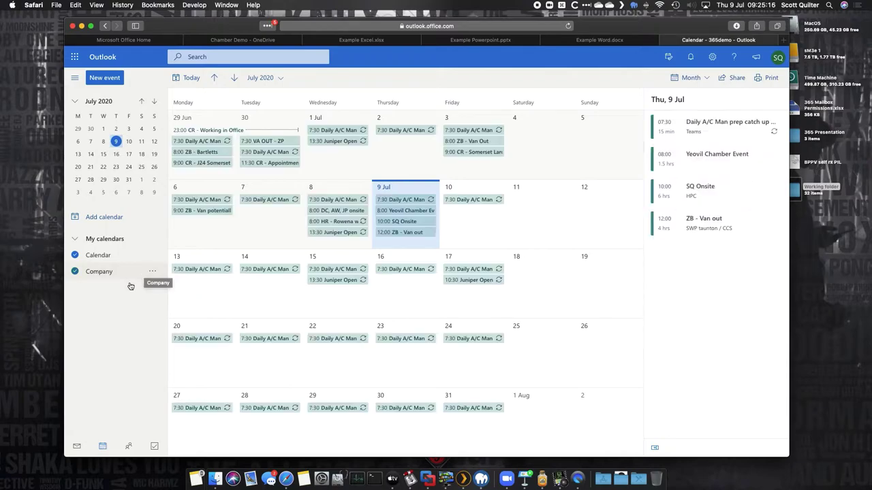
{"action": "left_click", "coordinate": [128, 446]}
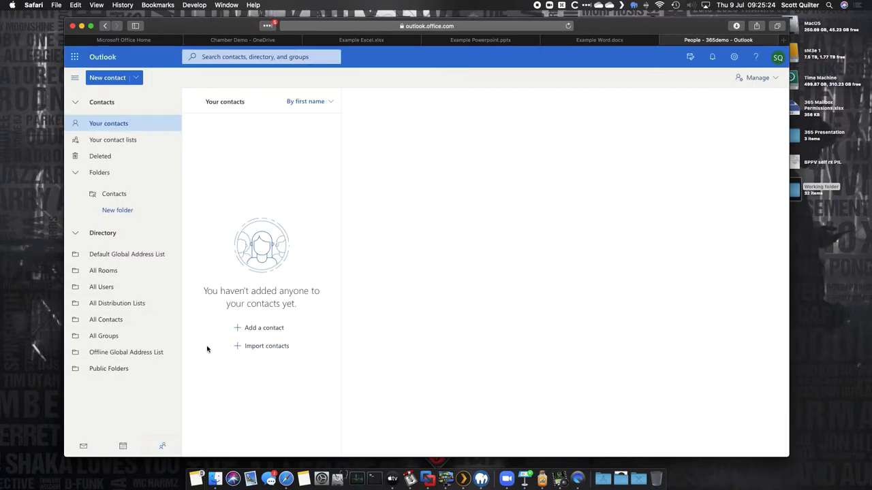
{"action": "left_click", "coordinate": [83, 446]}
{"action": "left_click", "coordinate": [148, 446]}
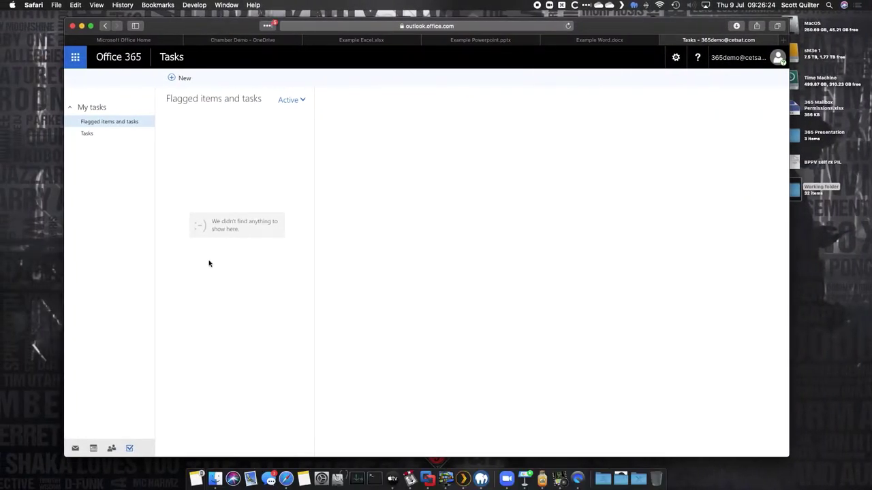
Create a Forms for Excel workbook named TEST in OneDrive's Chamber Demo folder, and return to the folder to locate TEST.xlsx
{"action": "left_click", "coordinate": [253, 41]}
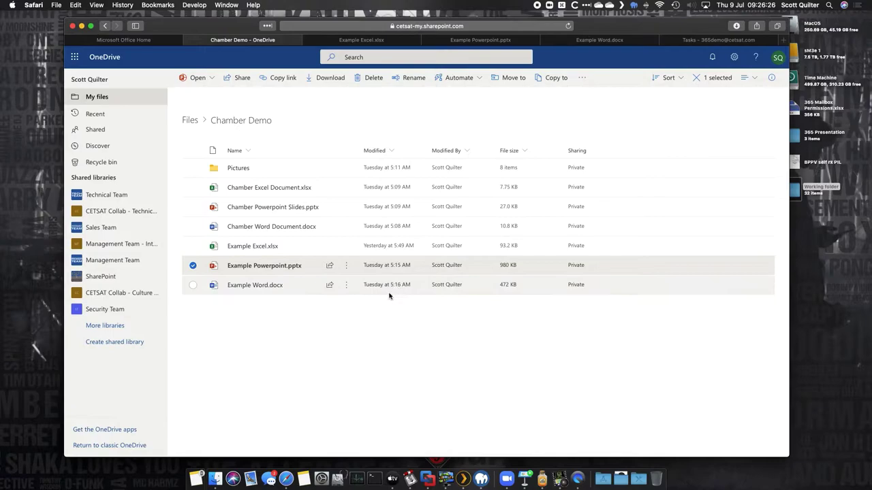
{"action": "left_click", "coordinate": [280, 336]}
{"action": "left_click", "coordinate": [196, 78]}
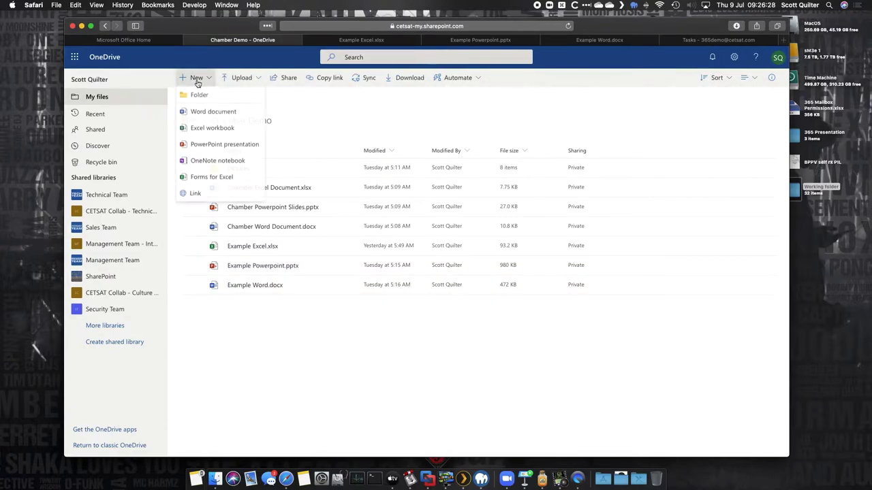
{"action": "left_click", "coordinate": [221, 178]}
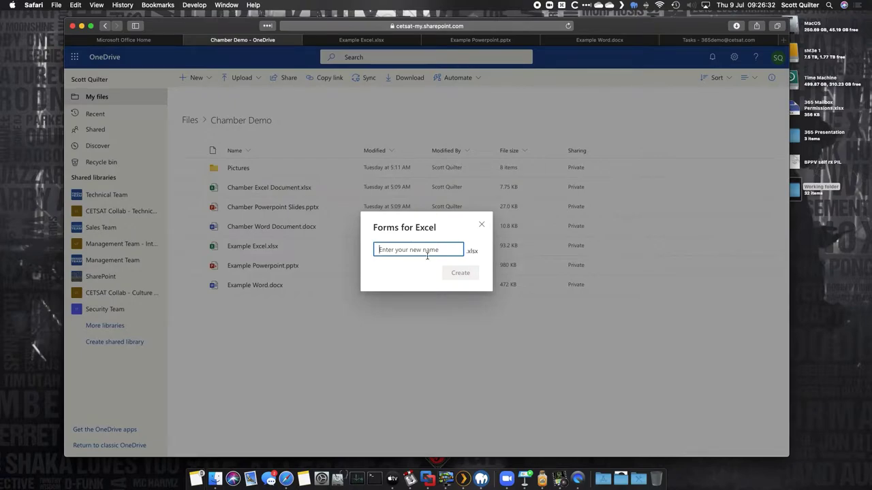
{"action": "type", "text": "TEST"}
{"action": "left_click", "coordinate": [461, 272]}
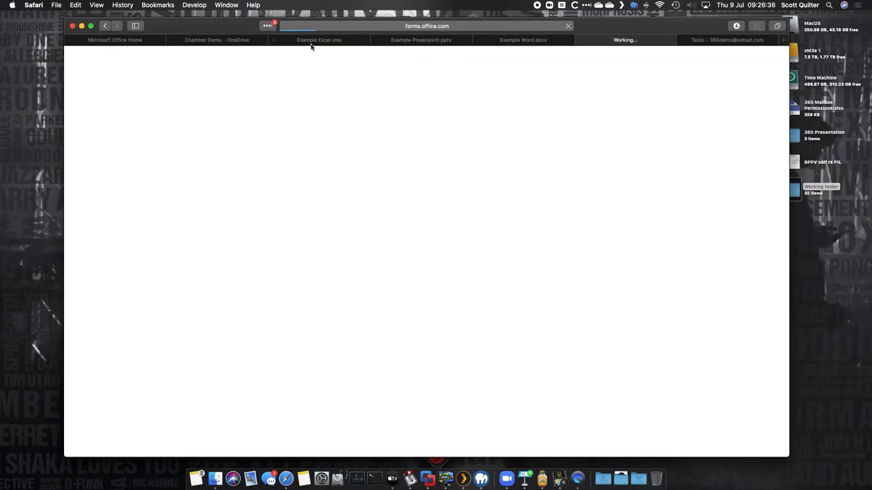
{"action": "left_click", "coordinate": [249, 43]}
{"action": "mouse_move", "coordinate": [247, 307]}
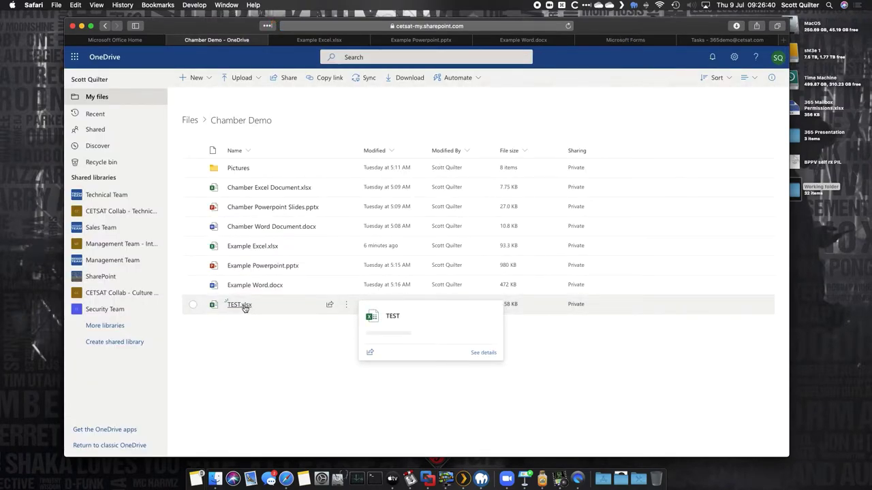
Add a choice question to the TEST form with the text "Is this an informative demo?"
{"action": "left_click", "coordinate": [635, 43]}
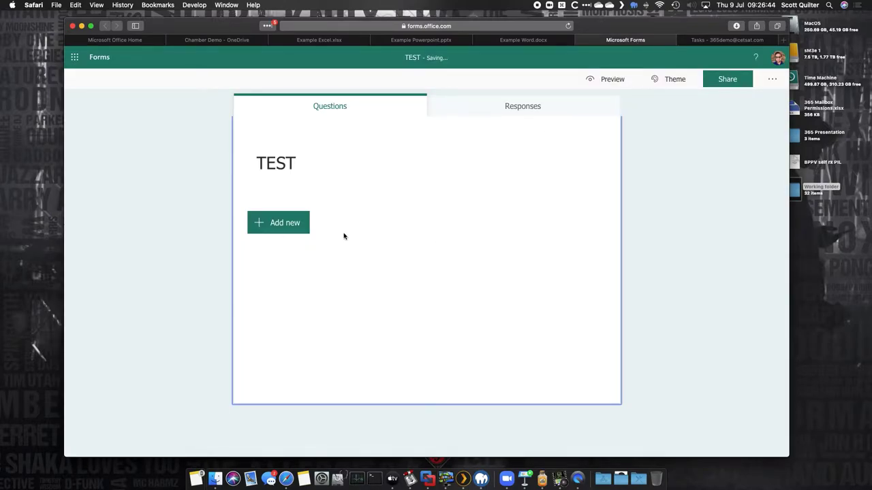
{"action": "left_click", "coordinate": [275, 227]}
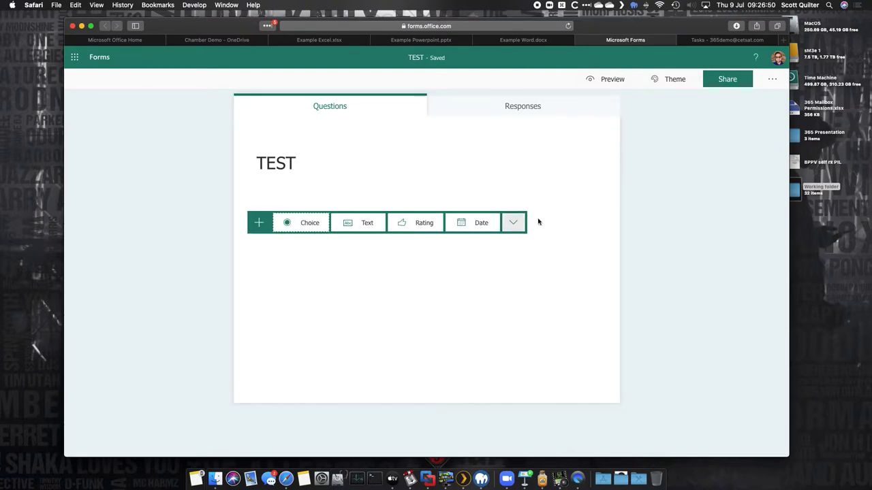
{"action": "left_click", "coordinate": [515, 222]}
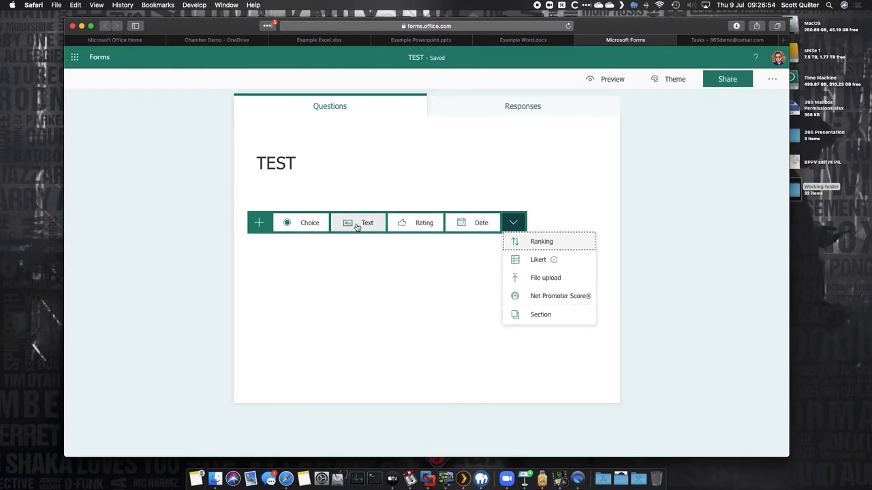
{"action": "left_click", "coordinate": [311, 223]}
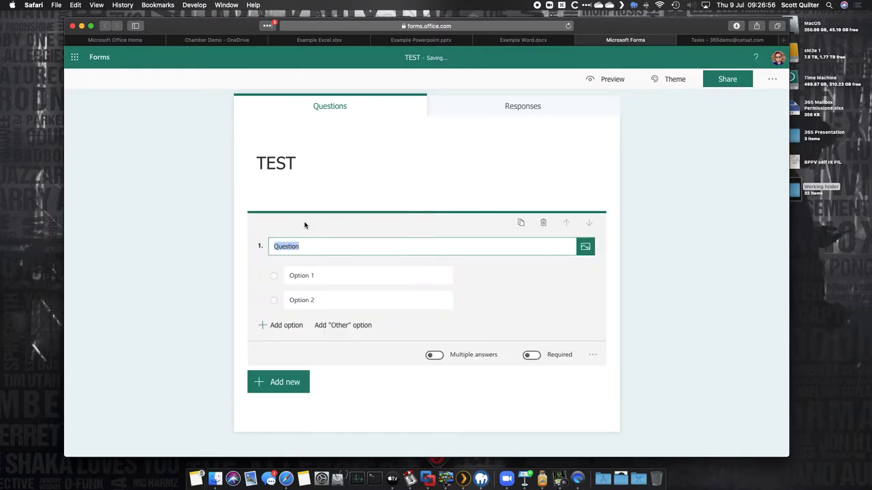
{"action": "type", "text": "Are"}
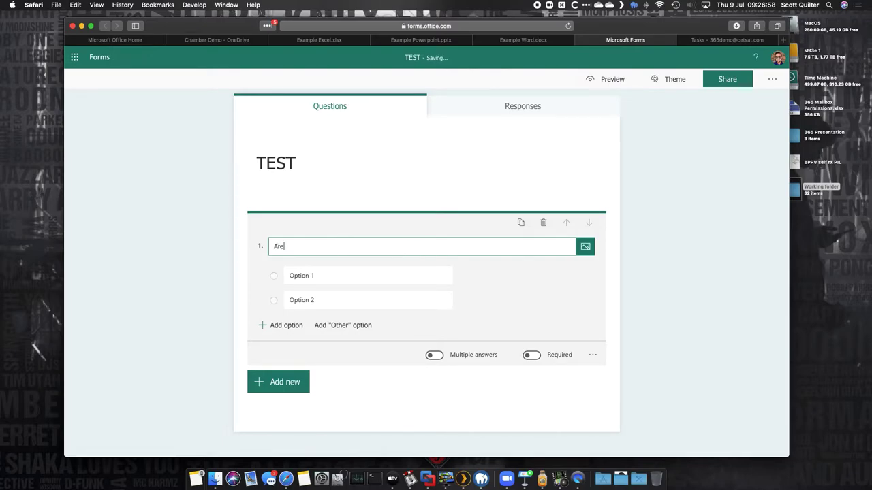
{"action": "key", "text": "BackSpace"}
{"action": "key", "text": "BackSpace"}
{"action": "key", "text": "BackSpace"}
{"action": "type", "text": "Is this an informativ"}
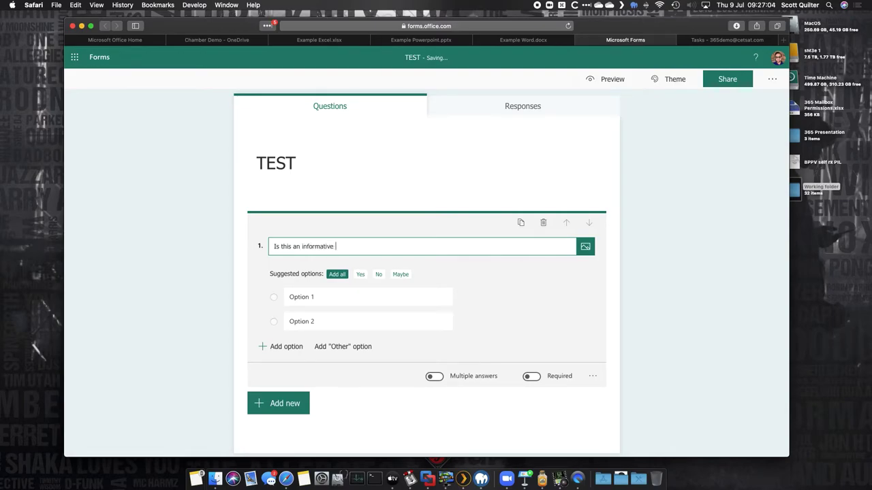
{"action": "type", "text": "e demo?"}
Add the suggested answers Yes, No and Maybe to the informative demo question, and leave the question editor
{"action": "left_click", "coordinate": [361, 275]}
{"action": "left_click", "coordinate": [359, 274]}
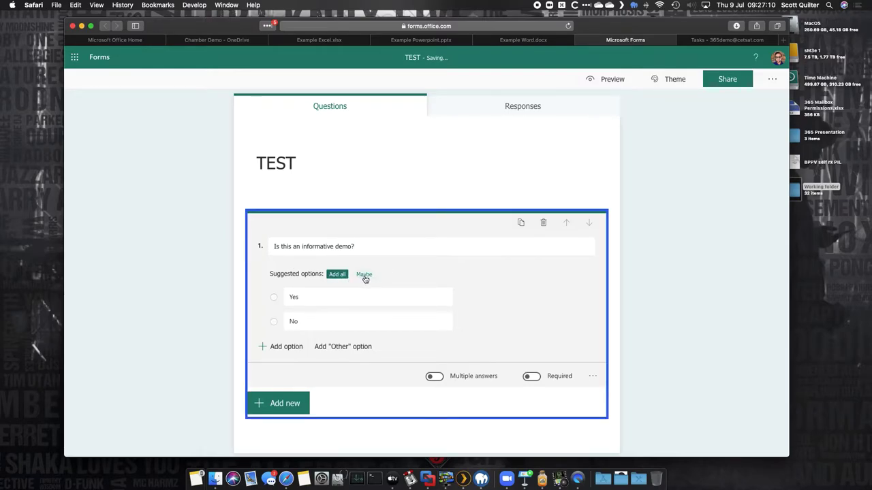
{"action": "left_click", "coordinate": [361, 275]}
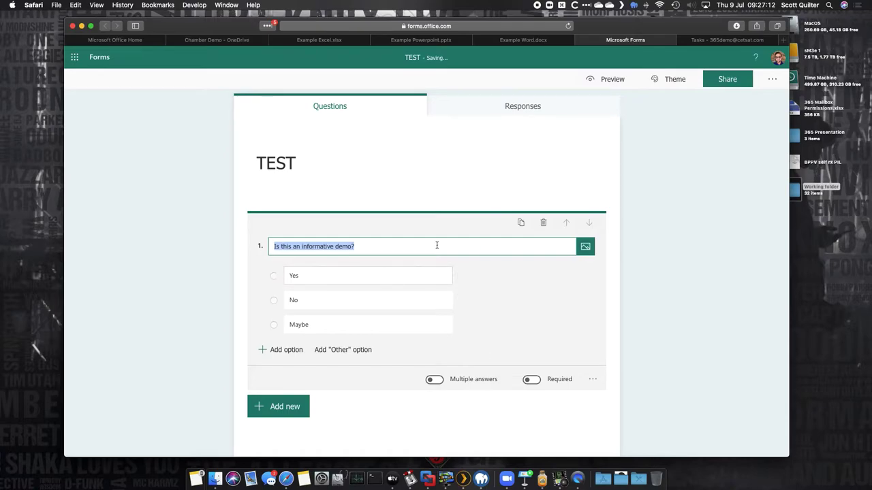
{"action": "left_click", "coordinate": [331, 166]}
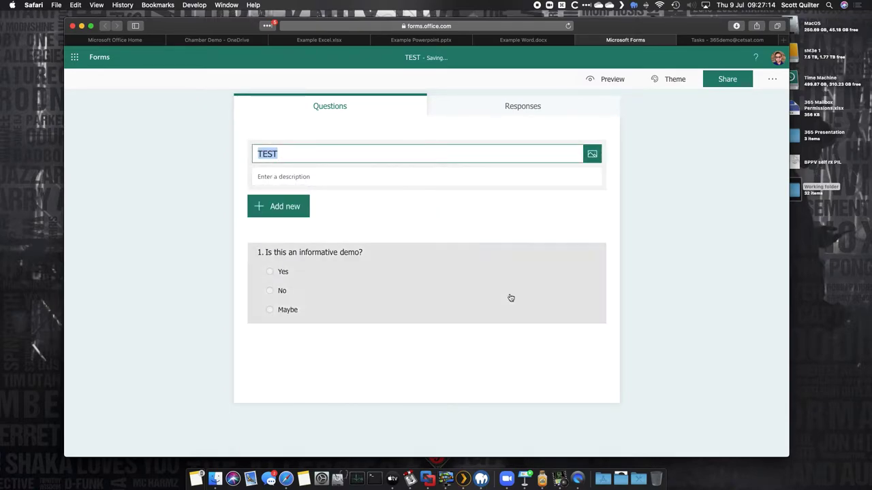
View the form's responses page and the sharing choices for who can respond to it
{"action": "left_click", "coordinate": [519, 109]}
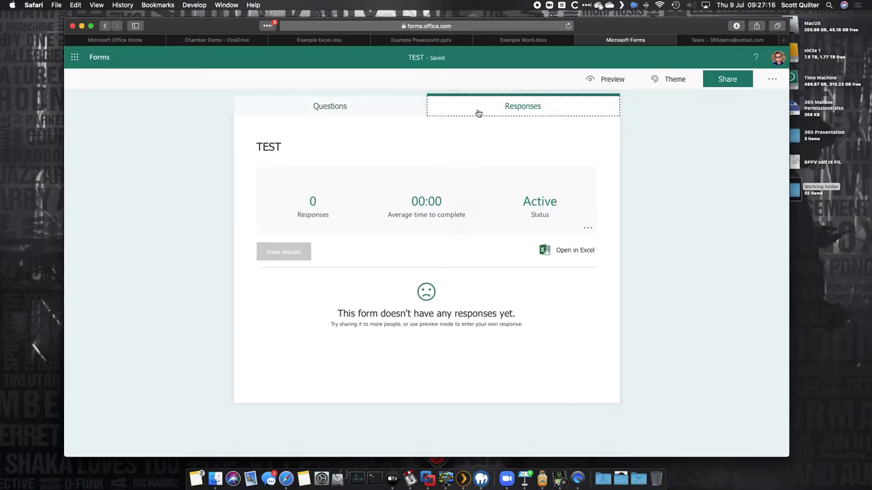
{"action": "left_click", "coordinate": [367, 111]}
{"action": "left_click", "coordinate": [722, 83]}
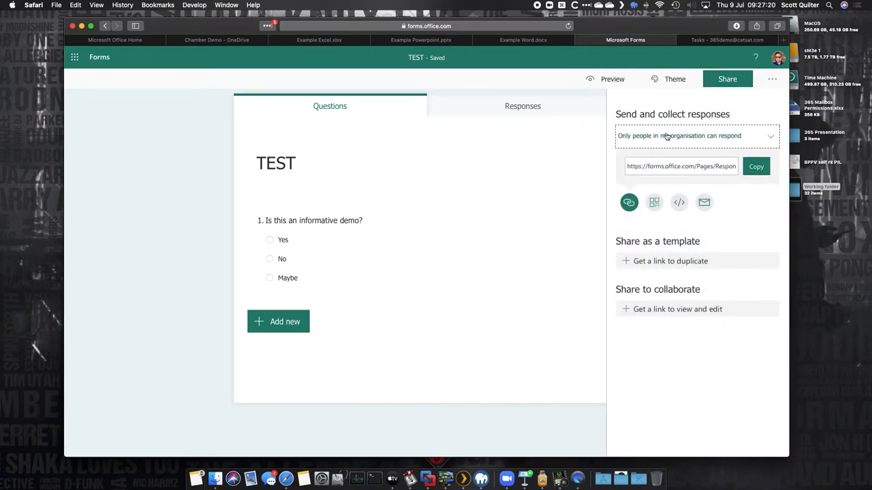
{"action": "left_click", "coordinate": [734, 139]}
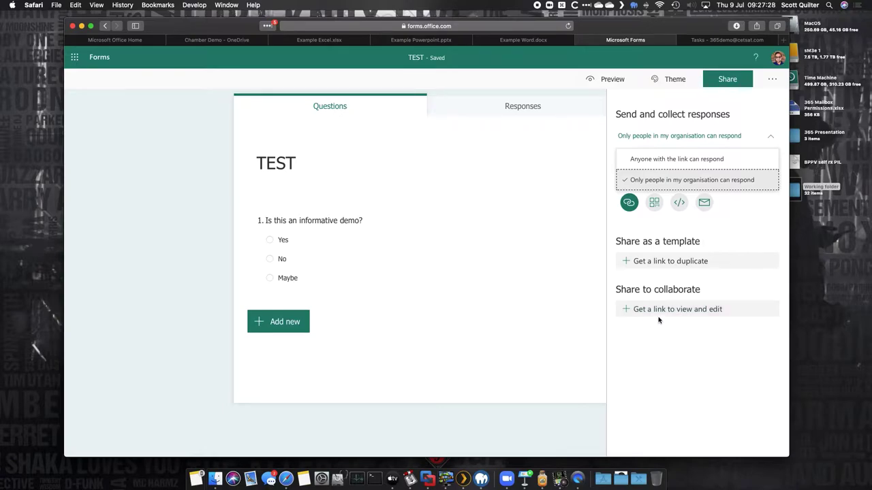
View the data in Example Excel.xlsx by selecting several cell ranges, including B5:D18, and return to the TEST form
{"action": "left_click", "coordinate": [330, 43]}
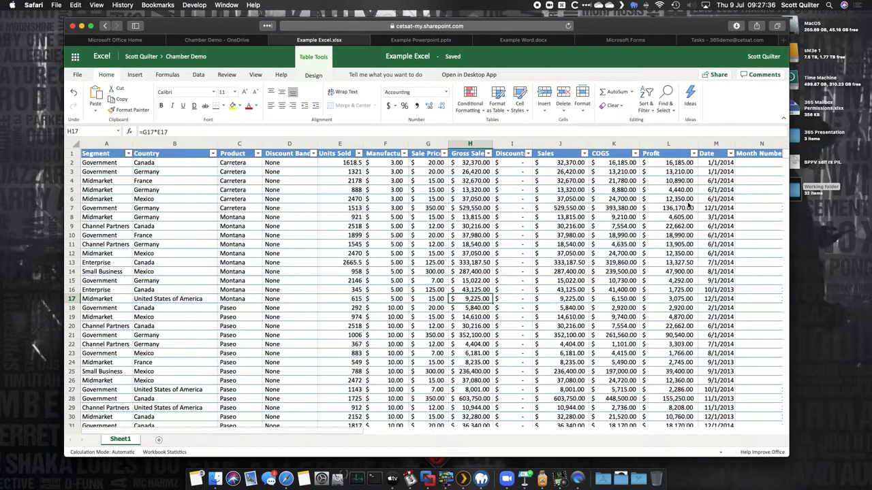
{"action": "left_click", "coordinate": [638, 216]}
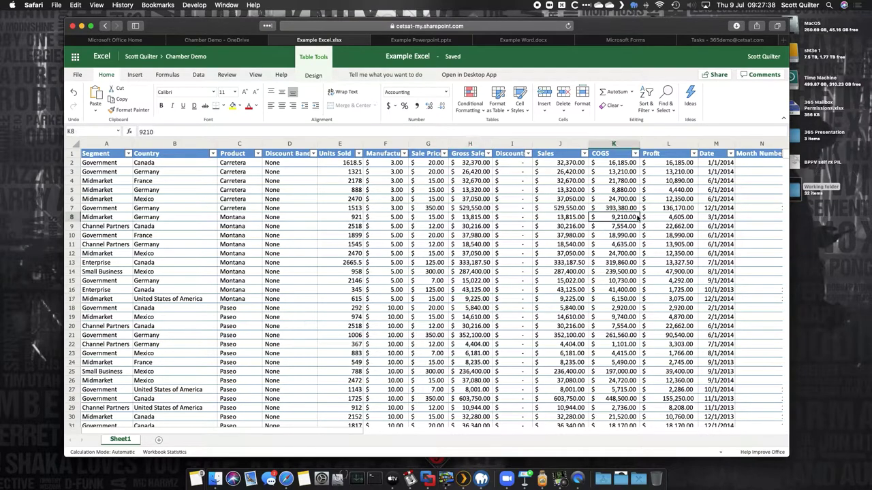
{"action": "left_click_drag", "start_coordinate": [615, 262], "coordinate": [681, 361]}
{"action": "left_click_drag", "start_coordinate": [146, 190], "coordinate": [289, 308]}
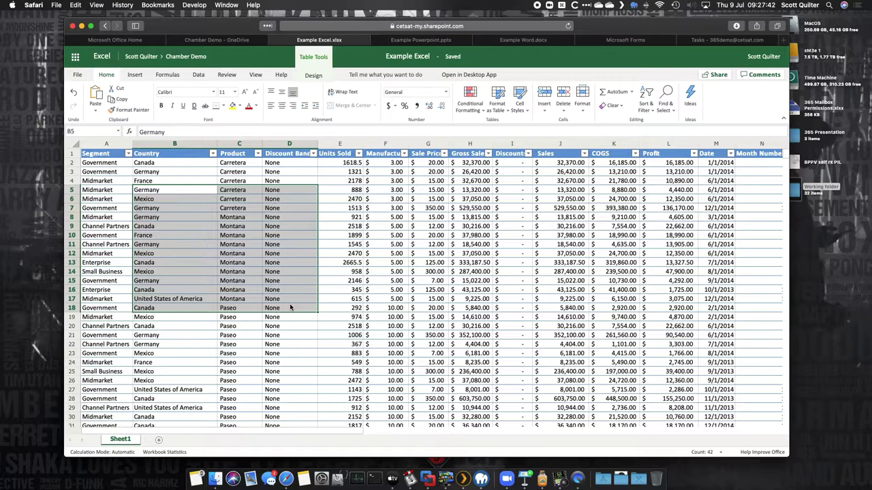
{"action": "left_click", "coordinate": [622, 42]}
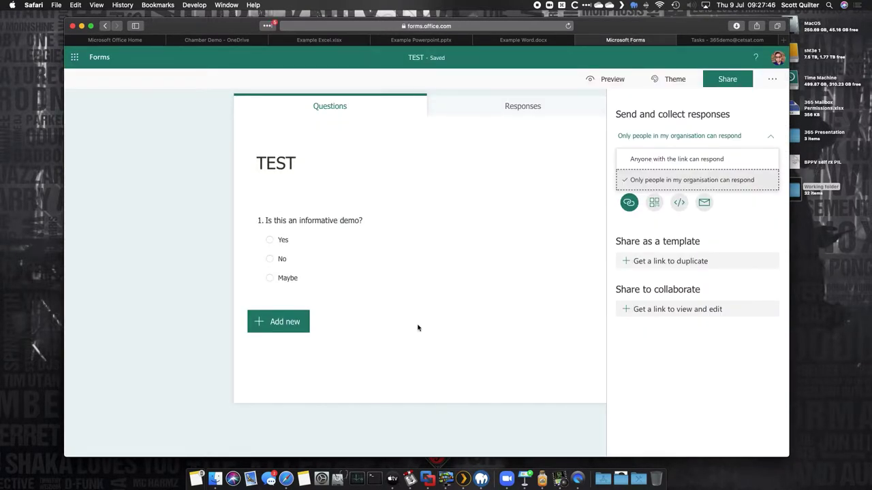
Open TEST.xlsx from the Chamber Demo folder and inspect the question column and response area on the Form1 sheet
{"action": "left_click", "coordinate": [214, 40]}
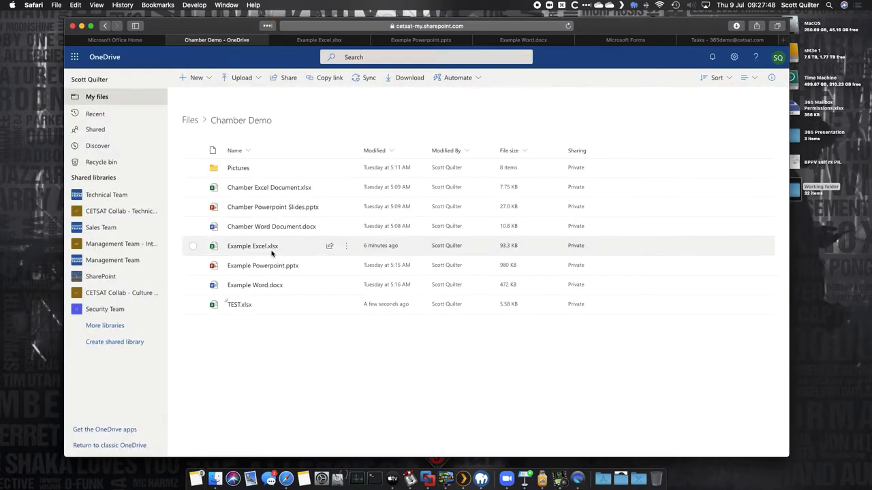
{"action": "left_click", "coordinate": [240, 305]}
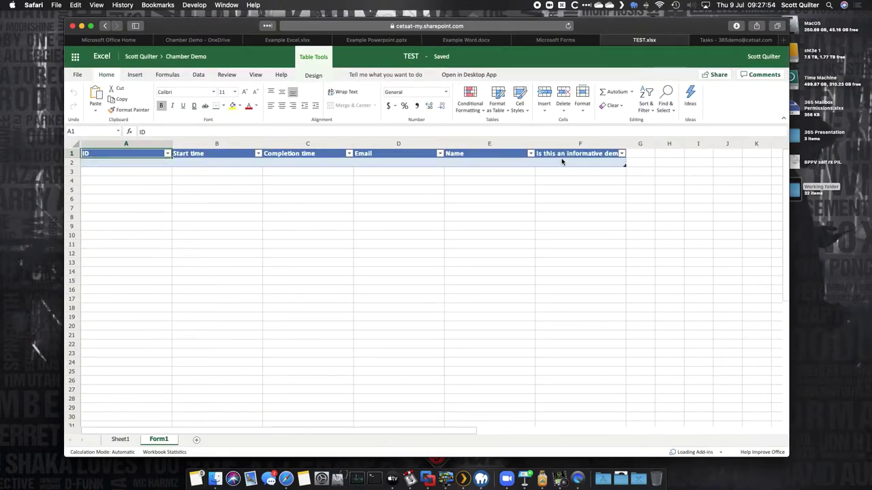
{"action": "left_click", "coordinate": [598, 159]}
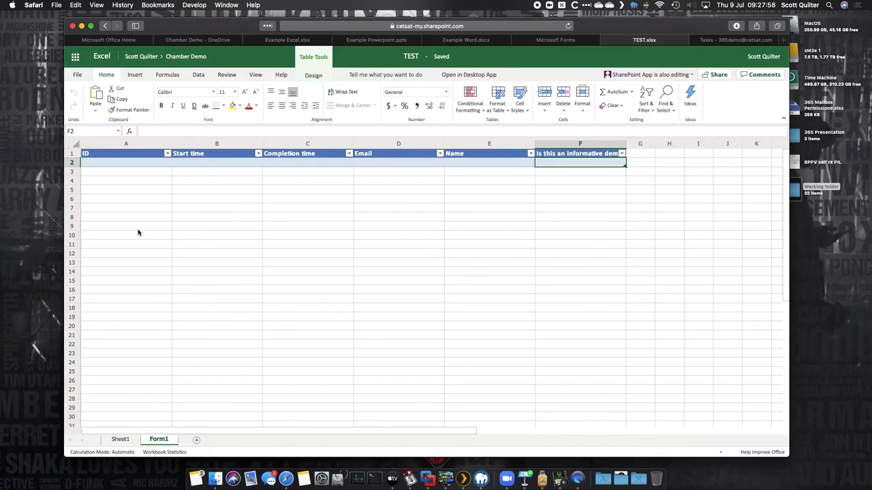
{"action": "mouse_move", "coordinate": [109, 190]}
{"action": "left_mouse_down"}
{"action": "mouse_move", "coordinate": [697, 307]}
{"action": "mouse_move", "coordinate": [603, 371]}
{"action": "left_mouse_up"}
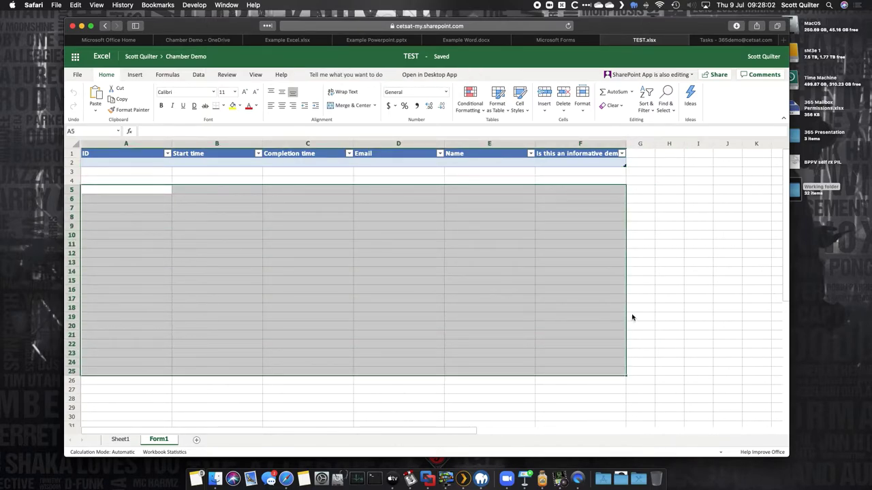
Open the CETSAT Appraisal Jan - Jun 2020 form from the group forms and look through its sections and questions
{"action": "left_click", "coordinate": [724, 41]}
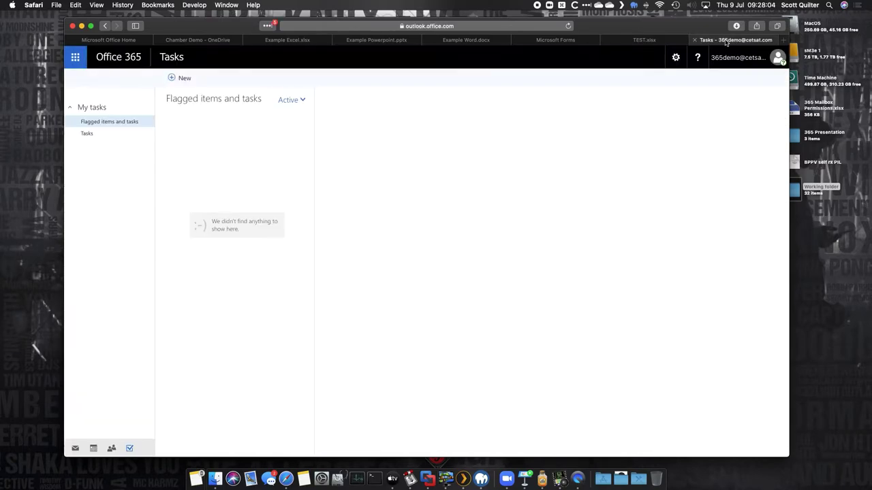
{"action": "left_click", "coordinate": [568, 41]}
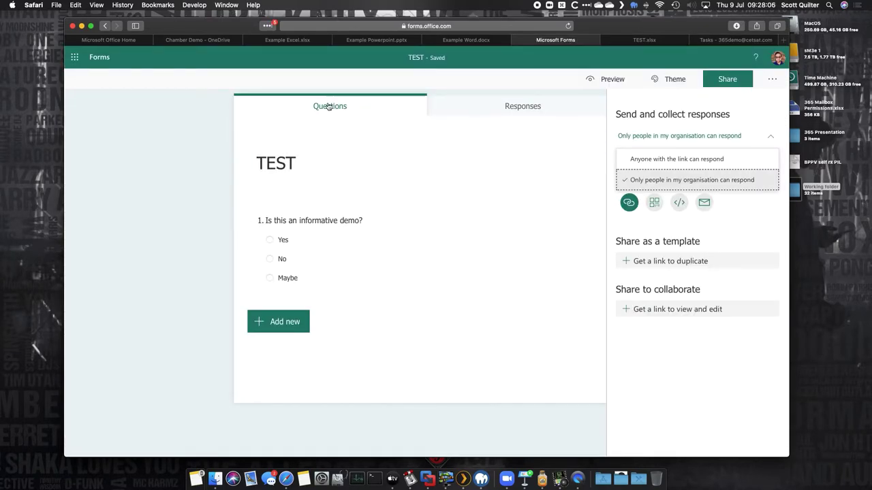
{"action": "left_click", "coordinate": [102, 58]}
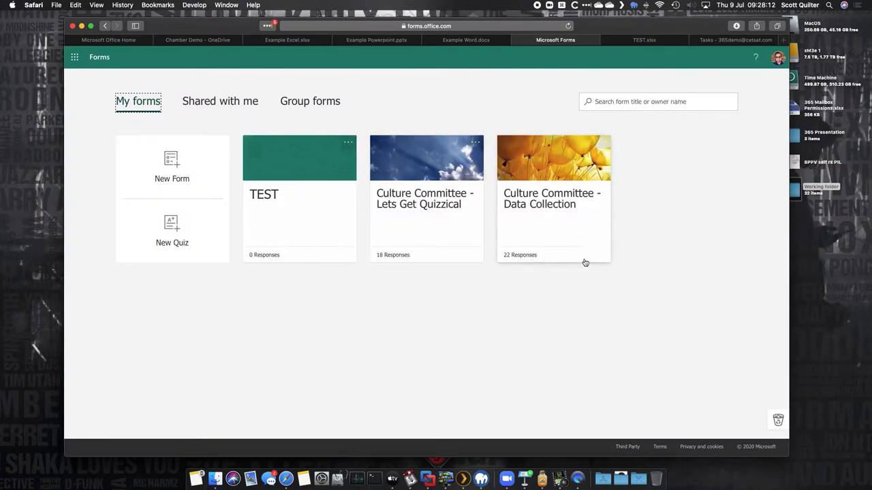
{"action": "left_click", "coordinate": [285, 100]}
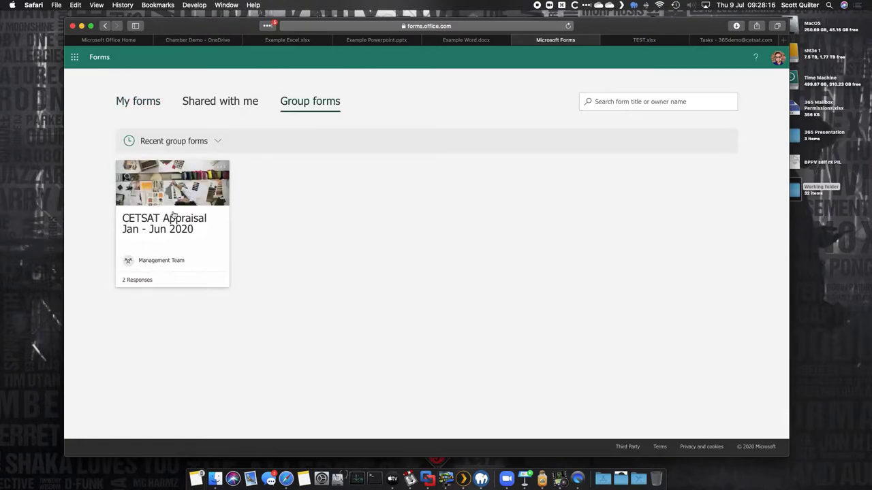
{"action": "left_click", "coordinate": [171, 220]}
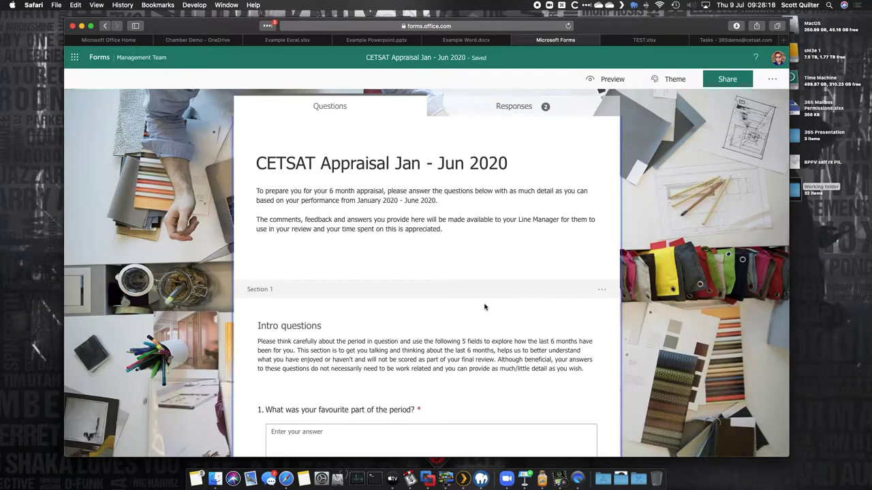
{"action": "scroll", "coordinate": [485, 307], "scroll_direction": "down", "scroll_amount": 15}
{"action": "scroll", "coordinate": [431, 314], "scroll_direction": "down", "scroll_amount": 20}
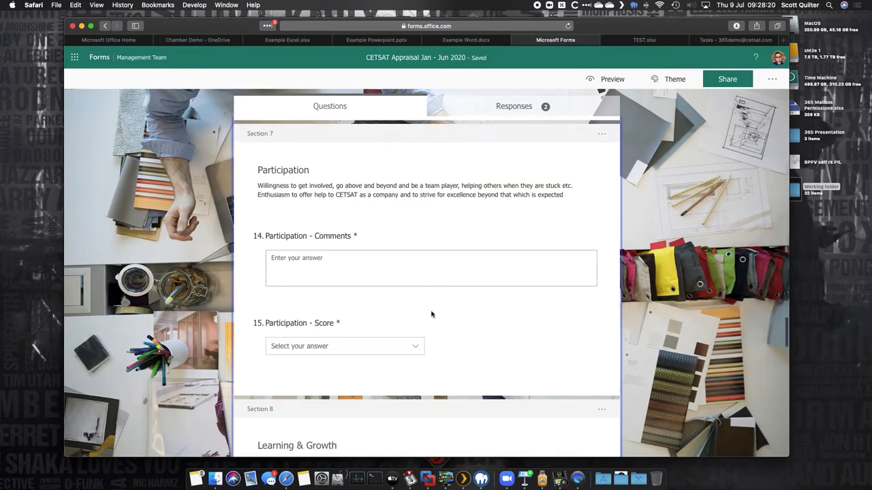
{"action": "scroll", "coordinate": [432, 314], "scroll_direction": "up", "scroll_amount": 12}
{"action": "scroll", "coordinate": [431, 314], "scroll_direction": "up", "scroll_amount": 15}
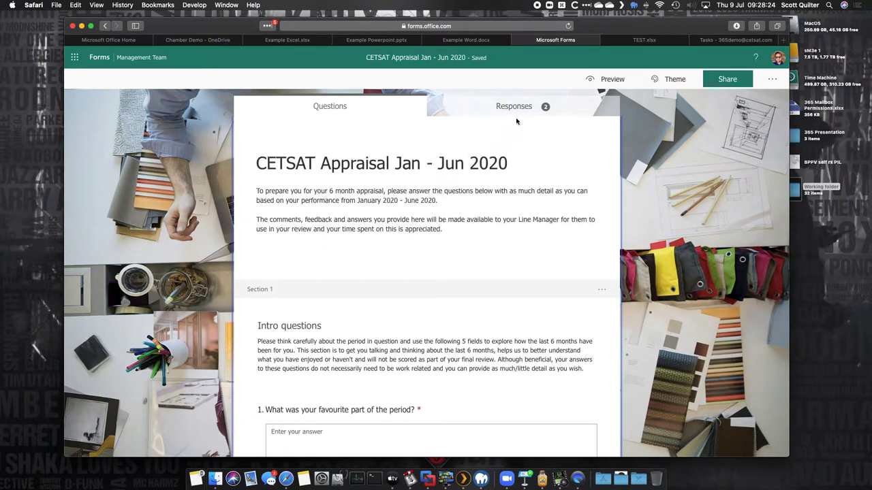
{"action": "scroll", "coordinate": [481, 203], "scroll_direction": "down", "scroll_amount": 5}
{"action": "scroll", "coordinate": [480, 203], "scroll_direction": "up", "scroll_amount": 5}
Close the Microsoft Forms and TEST.xlsx pages, and return to the Chamber Demo folder in OneDrive
{"action": "left_click", "coordinate": [519, 40]}
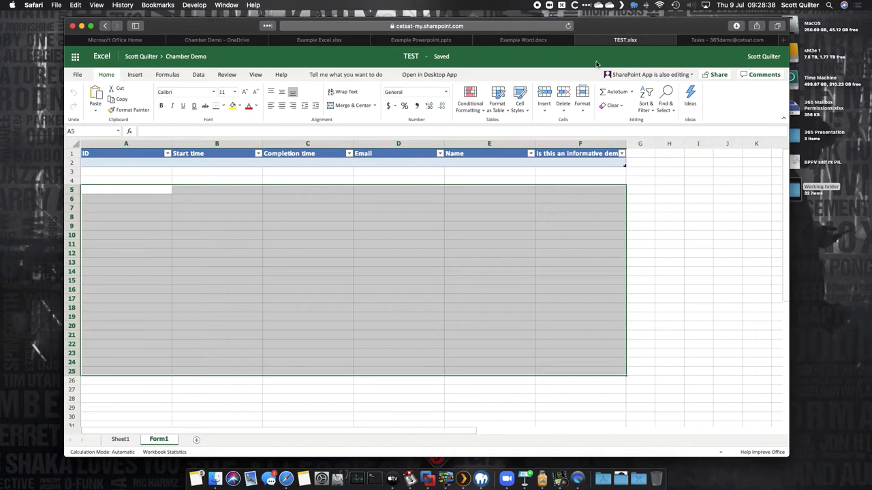
{"action": "left_click", "coordinate": [579, 40]}
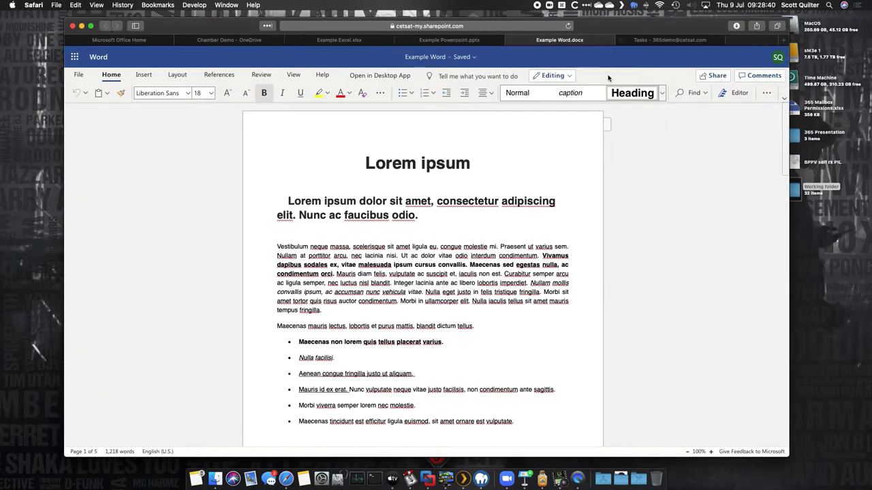
{"action": "left_click", "coordinate": [279, 39]}
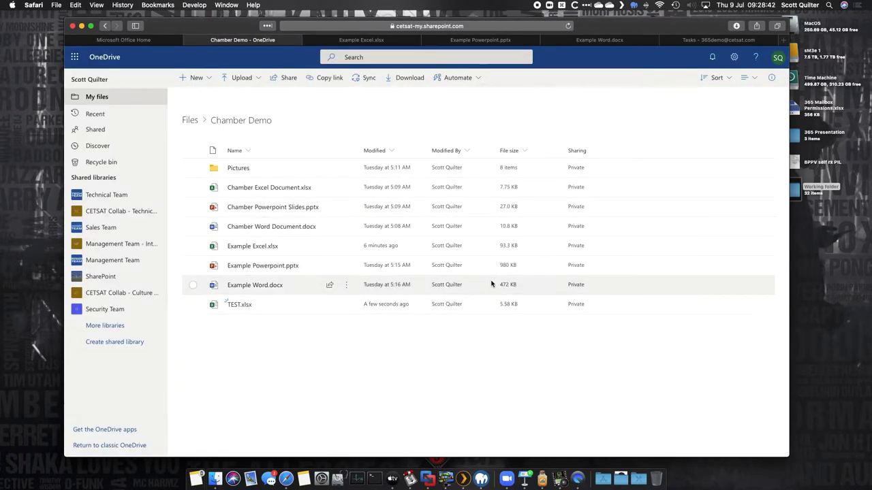
Delete Chamber Excel Document.xlsx, Chamber Powerpoint Slides.pptx and Chamber Word Document.docx from the Chamber Demo folder
{"action": "left_click", "coordinate": [193, 188]}
{"action": "left_click", "coordinate": [192, 206]}
{"action": "left_click", "coordinate": [193, 226]}
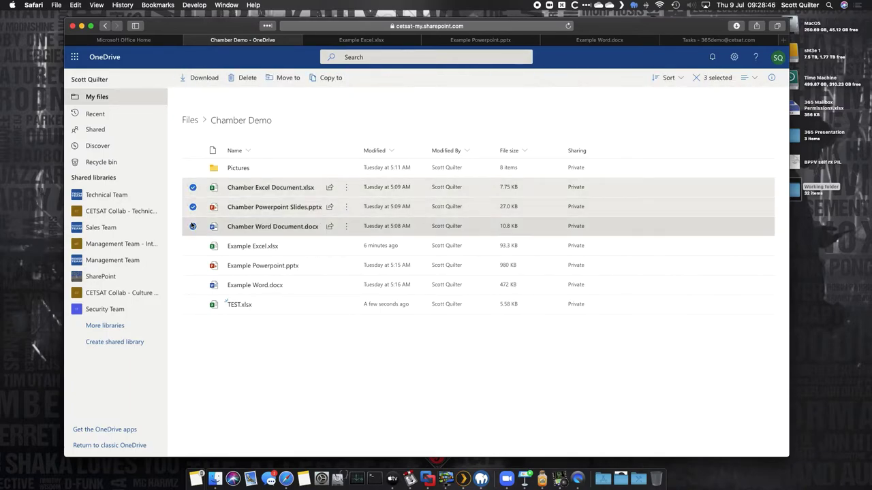
{"action": "left_click", "coordinate": [245, 77]}
{"action": "left_click", "coordinate": [427, 275]}
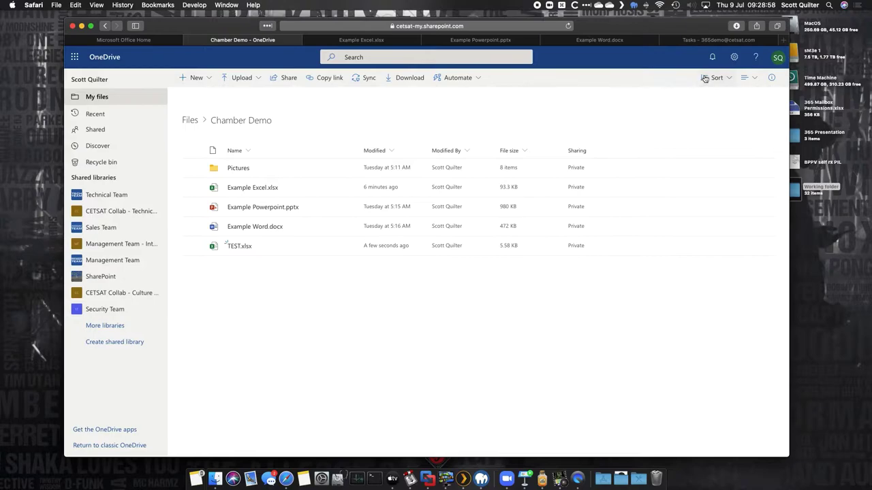
Open the Restore your OneDrive page, choose Yesterday as the restore date and review the list of recent file changes
{"action": "left_click", "coordinate": [734, 59]}
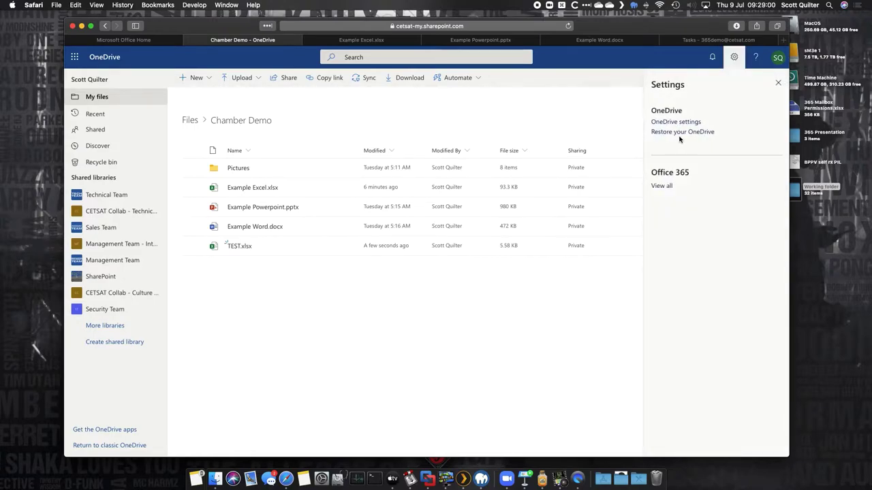
{"action": "left_click", "coordinate": [708, 132]}
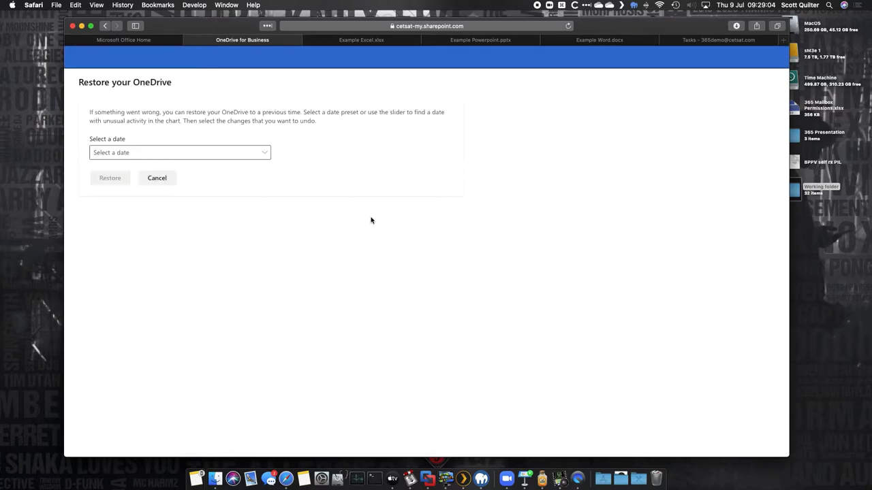
{"action": "left_click", "coordinate": [263, 152]}
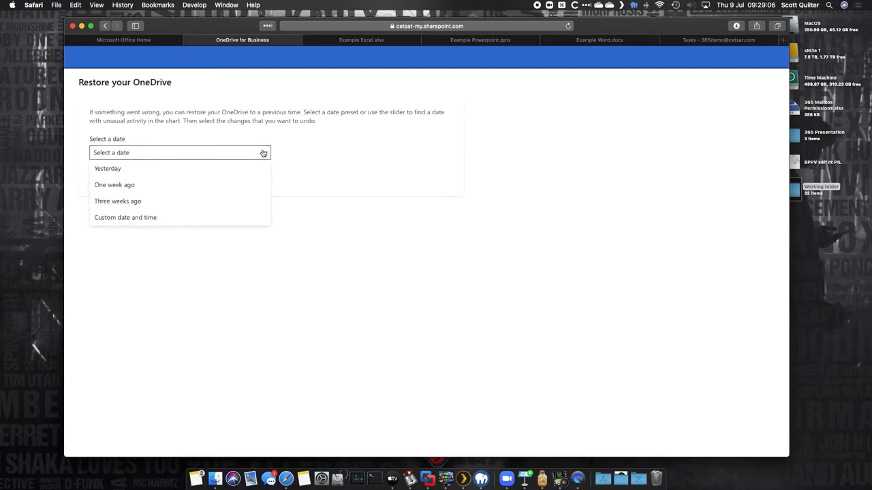
{"action": "left_click", "coordinate": [109, 169]}
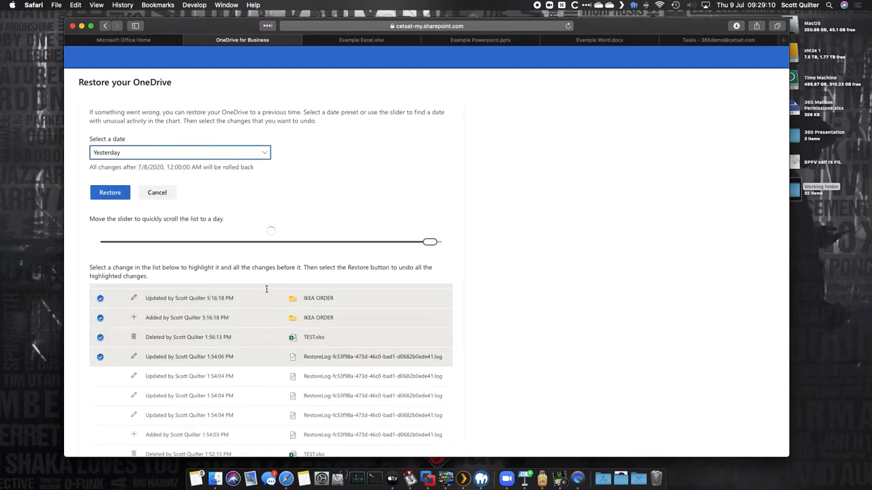
{"action": "scroll", "coordinate": [282, 289], "scroll_direction": "down", "scroll_amount": 1}
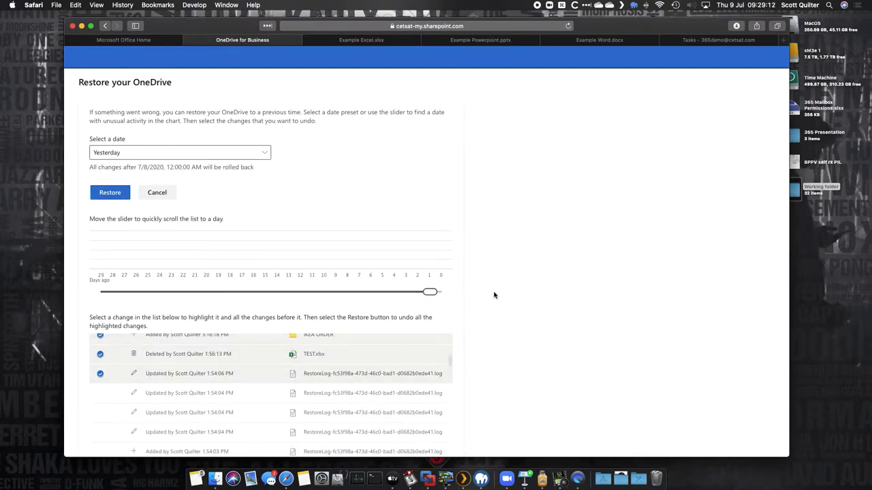
{"action": "scroll", "coordinate": [494, 295], "scroll_direction": "down", "scroll_amount": 3}
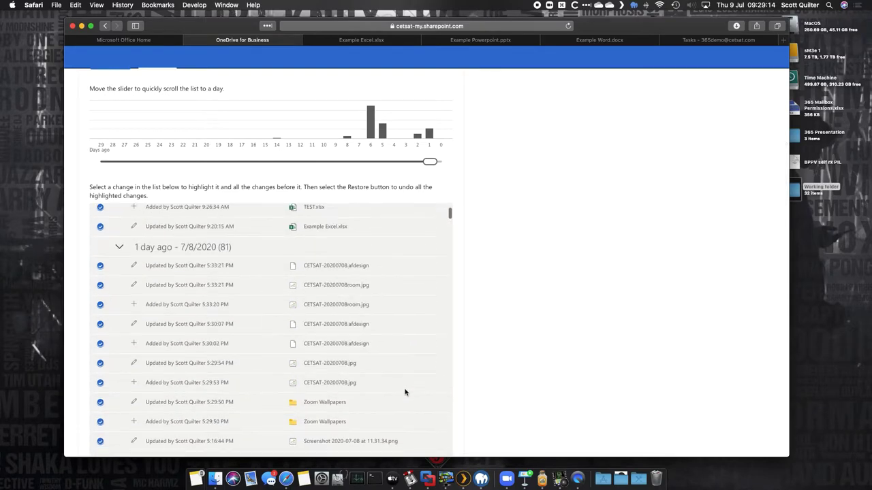
{"action": "scroll", "coordinate": [481, 311], "scroll_direction": "down", "scroll_amount": 3}
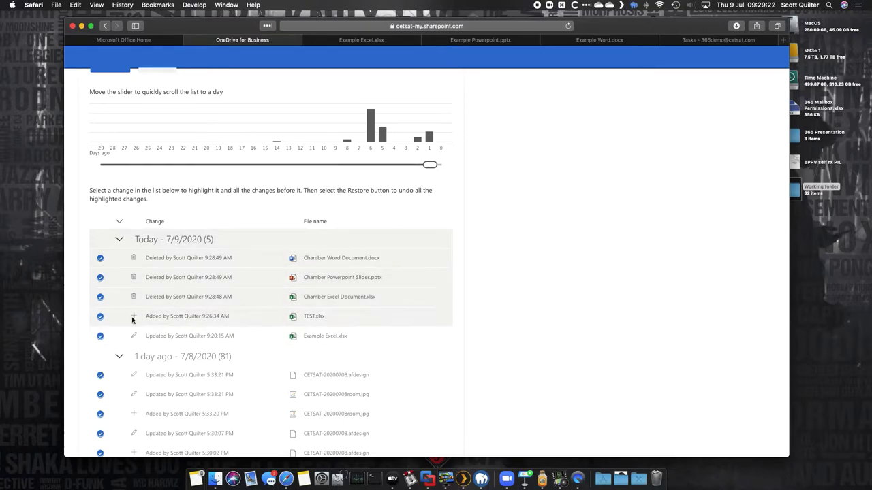
Restore OneDrive by rolling back only today's deletions of Chamber Word Document.docx, Chamber Powerpoint Slides.pptx and Chamber Excel Document.xlsx
{"action": "left_click", "coordinate": [100, 297]}
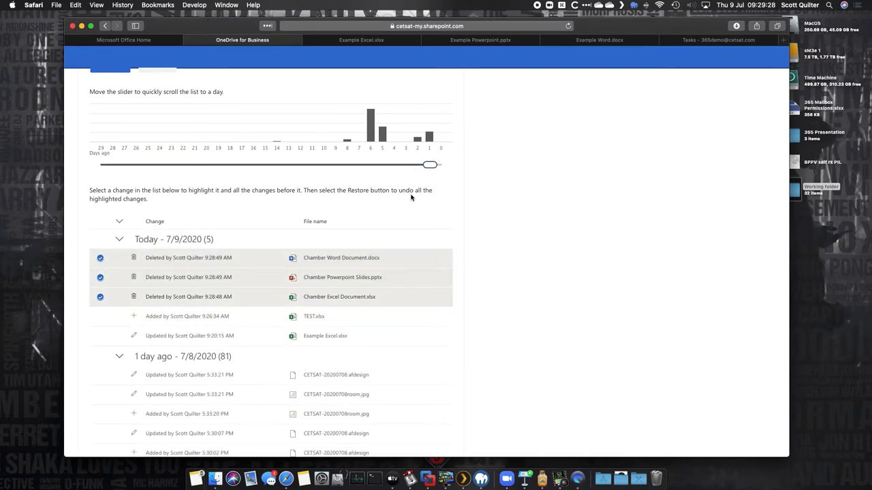
{"action": "scroll", "coordinate": [411, 197], "scroll_direction": "up", "scroll_amount": 4}
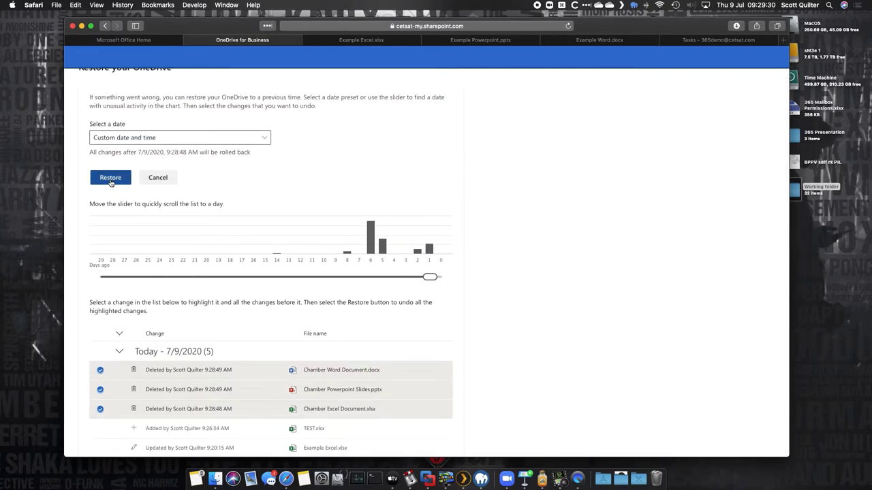
{"action": "left_click", "coordinate": [110, 178]}
{"action": "left_click", "coordinate": [428, 286]}
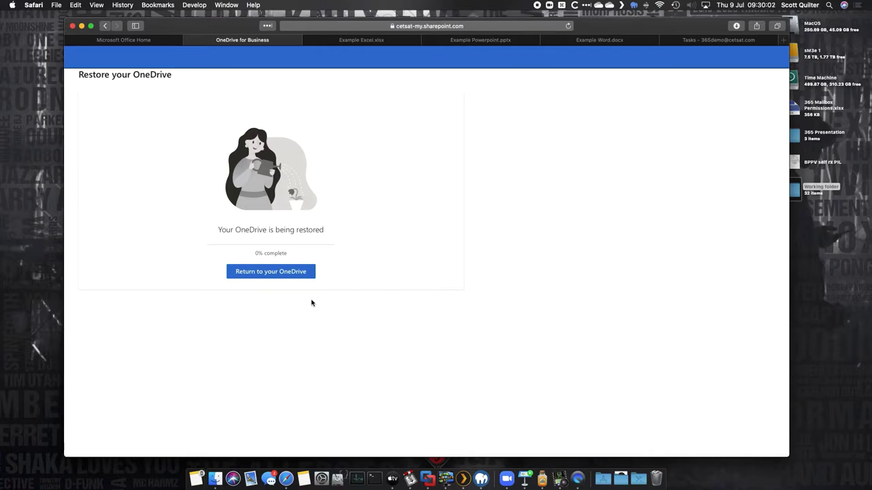
Switch to the Microsoft 365 presentation in Keynote
{"action": "key", "text": "ctrl+Right"}
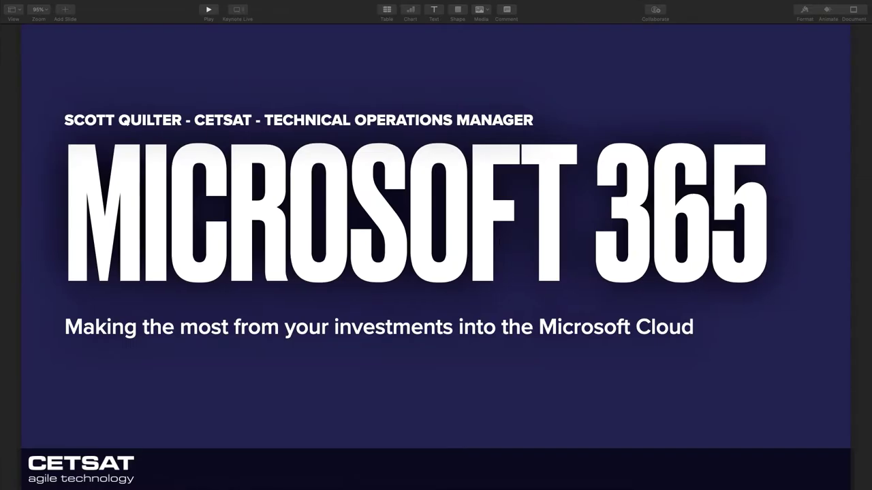